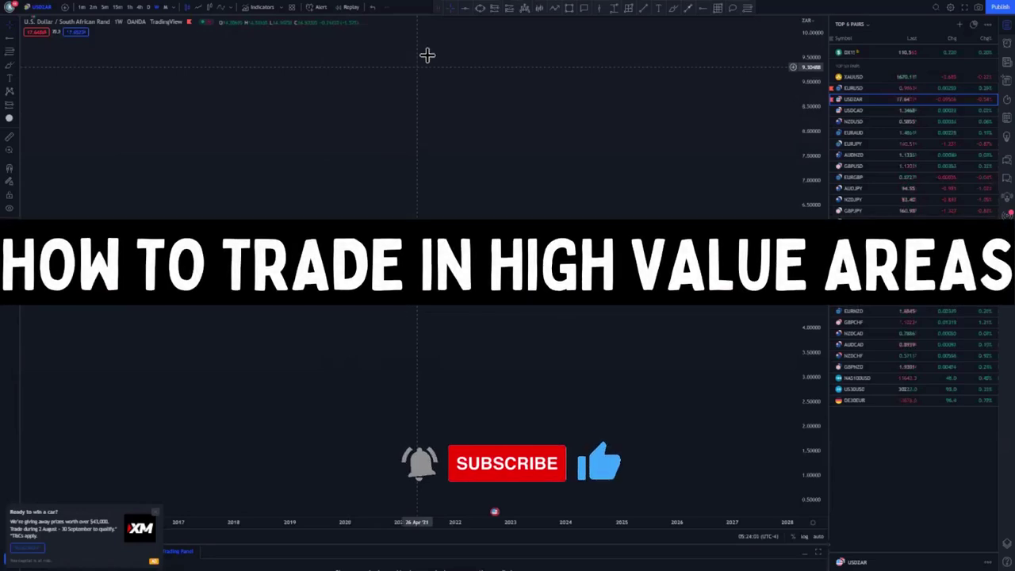
- Place two horizontal rays on the blank chart from about early 2020, at price levels of about 6.65 and 3.35
{"action": "left_click", "coordinate": [357, 197]}
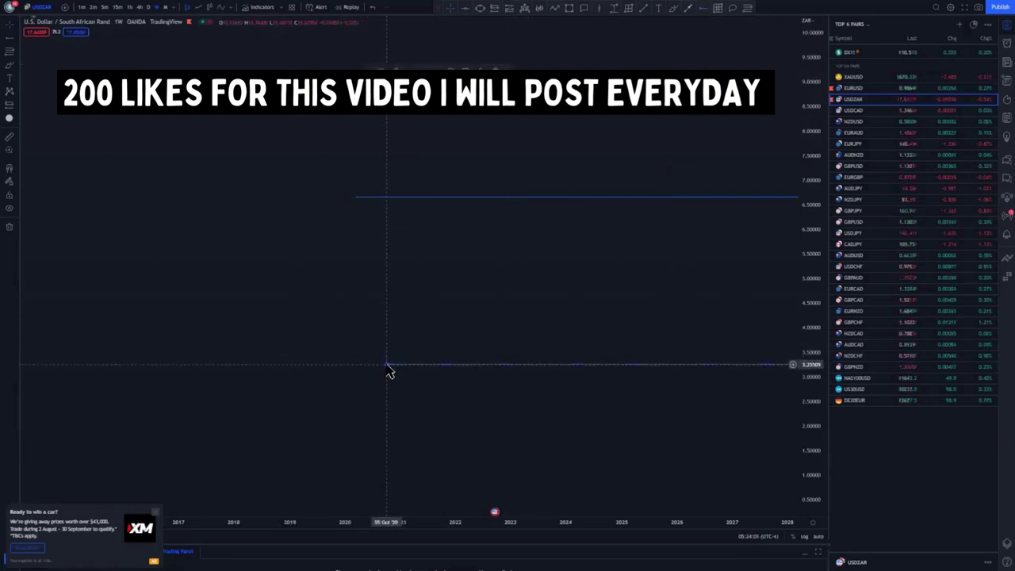
{"action": "left_click", "coordinate": [346, 360]}
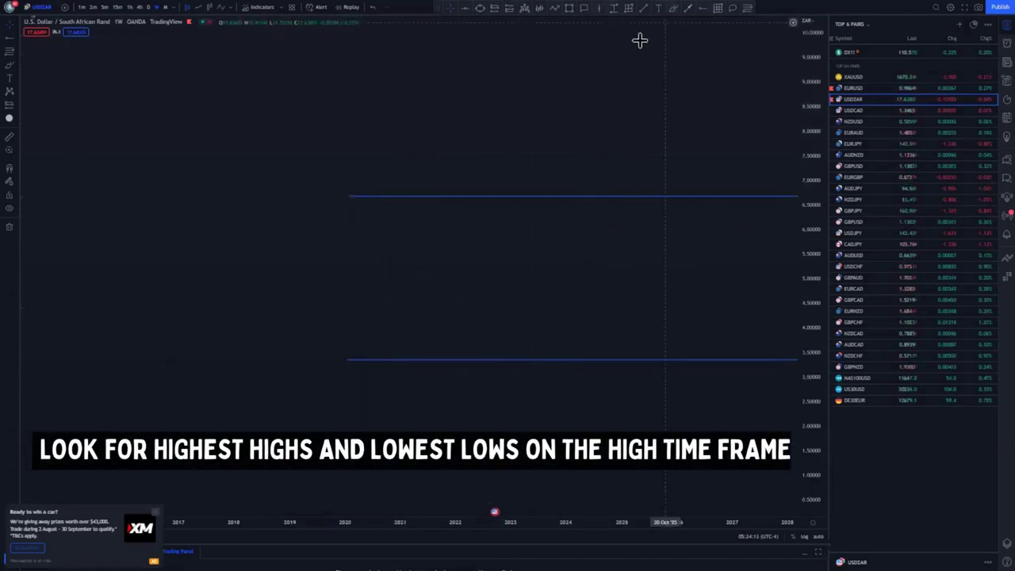
{"action": "left_click", "coordinate": [350, 197]}
{"action": "left_click", "coordinate": [347, 358]}
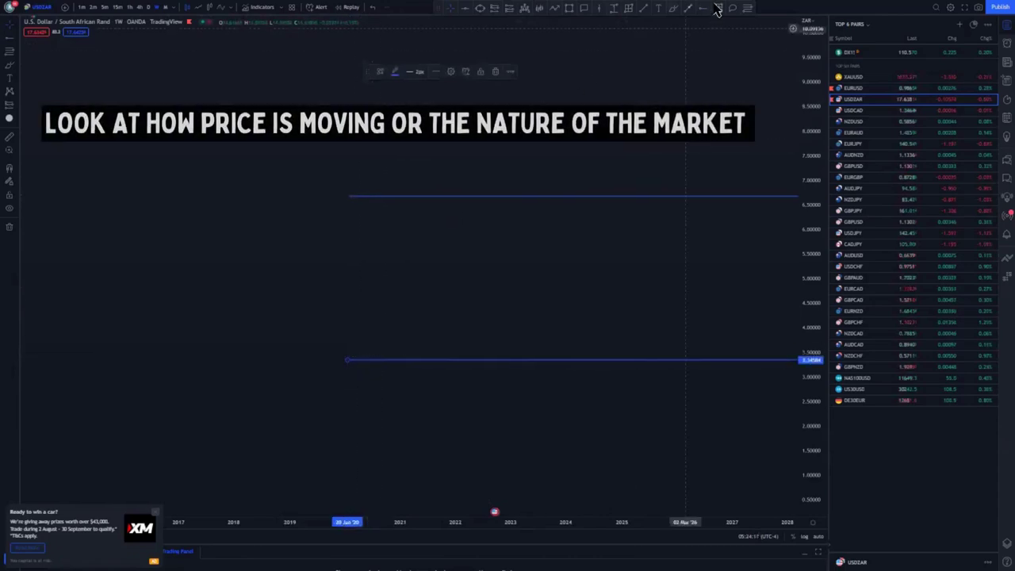
- Brush a price path that rises to the upper ray, zigzags down to the lower one and rallies back, circling its key turning points
{"action": "left_click", "coordinate": [673, 8]}
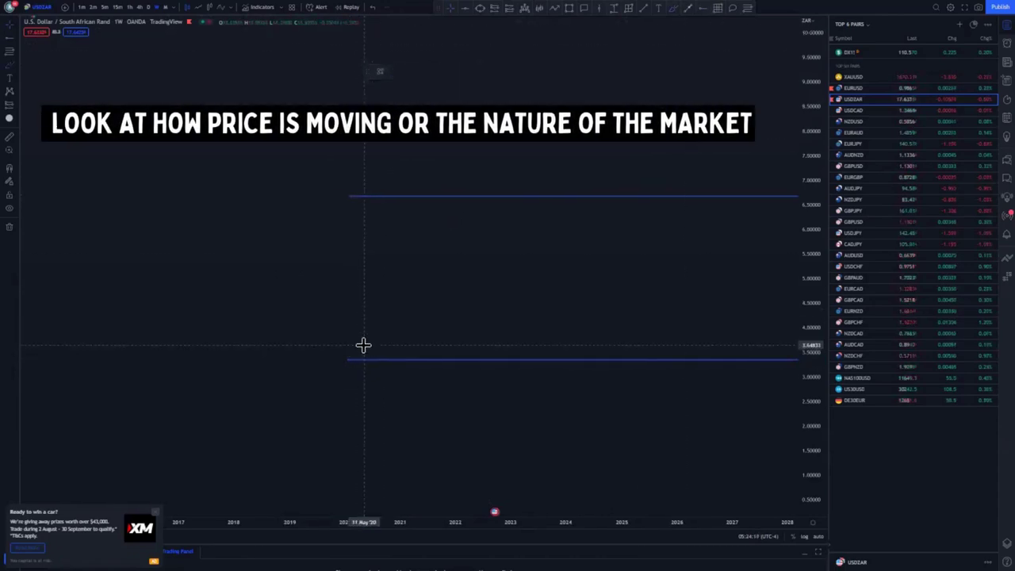
{"action": "mouse_move", "coordinate": [374, 349]}
{"action": "left_mouse_down"}
{"action": "mouse_move", "coordinate": [365, 341]}
{"action": "mouse_move", "coordinate": [391, 326]}
{"action": "mouse_move", "coordinate": [443, 199]}
{"action": "mouse_move", "coordinate": [423, 202]}
{"action": "mouse_move", "coordinate": [444, 199]}
{"action": "mouse_move", "coordinate": [463, 289]}
{"action": "mouse_move", "coordinate": [484, 249]}
{"action": "mouse_move", "coordinate": [505, 333]}
{"action": "mouse_move", "coordinate": [526, 296]}
{"action": "left_mouse_up"}
{"action": "mouse_move", "coordinate": [526, 354]}
{"action": "left_mouse_down"}
{"action": "mouse_move", "coordinate": [547, 314]}
{"action": "mouse_move", "coordinate": [541, 373]}
{"action": "left_mouse_up"}
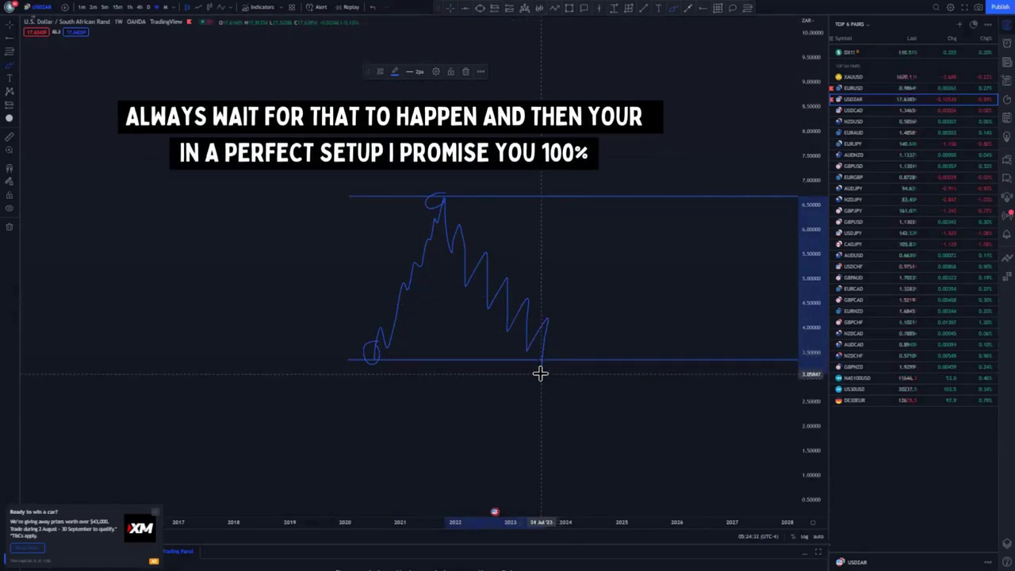
{"action": "left_click_drag", "start_coordinate": [351, 347], "coordinate": [369, 347]}
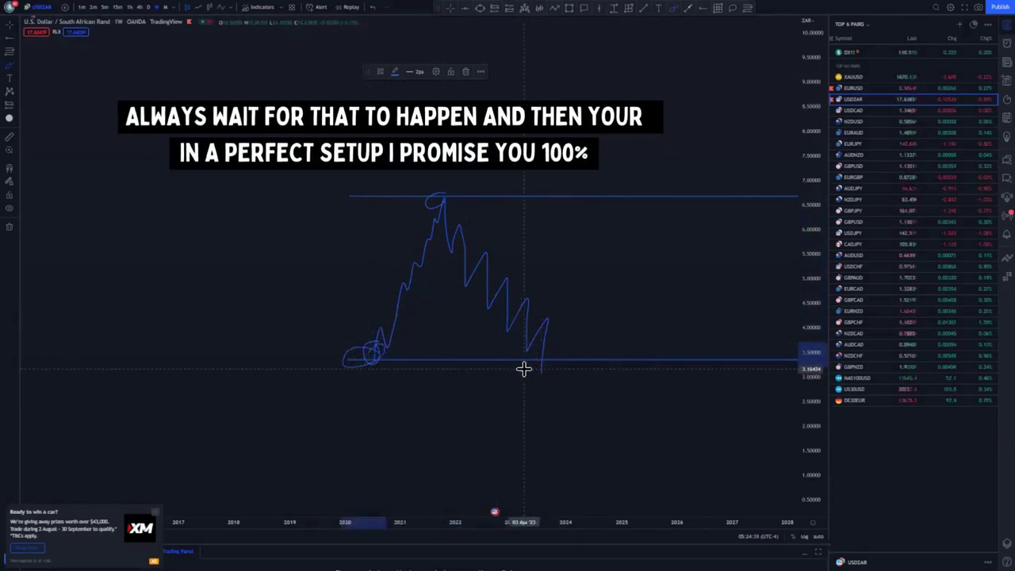
{"action": "mouse_move", "coordinate": [540, 367]}
{"action": "left_mouse_down"}
{"action": "mouse_move", "coordinate": [519, 351]}
{"action": "mouse_move", "coordinate": [546, 385]}
{"action": "left_mouse_up"}
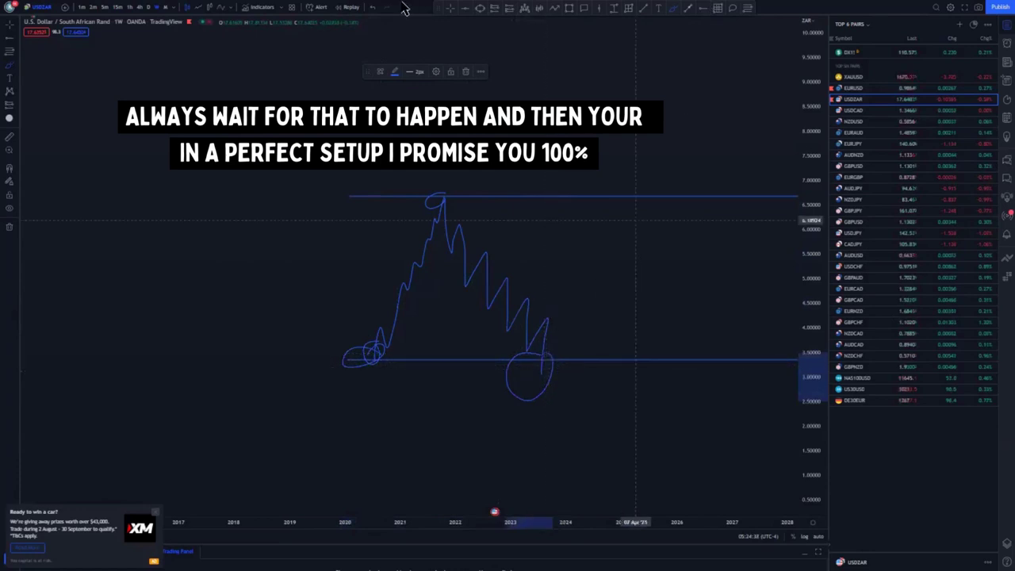
{"action": "key", "text": "ctrl+z"}
{"action": "mouse_move", "coordinate": [544, 367]}
{"action": "left_mouse_down"}
{"action": "mouse_move", "coordinate": [564, 312]}
{"action": "mouse_move", "coordinate": [573, 328]}
{"action": "mouse_move", "coordinate": [592, 310]}
{"action": "mouse_move", "coordinate": [641, 190]}
{"action": "left_mouse_up"}
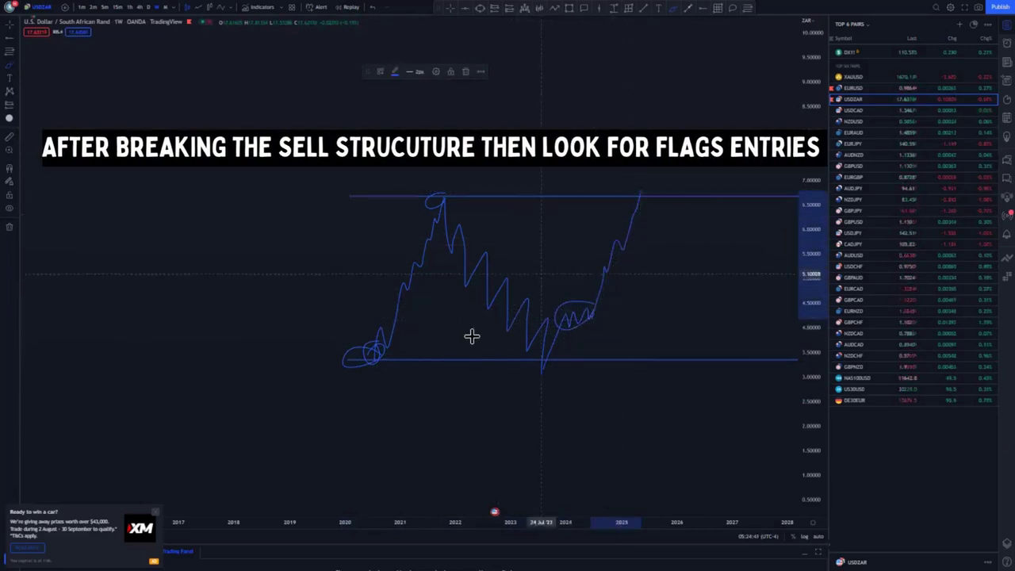
- Enclose the falling zigzag between two parallel yellow trend lines and circle both lows on the lower ray
{"action": "left_click", "coordinate": [645, 9]}
{"action": "left_click_drag", "start_coordinate": [460, 224], "coordinate": [567, 341]}
{"action": "left_click", "coordinate": [568, 341]}
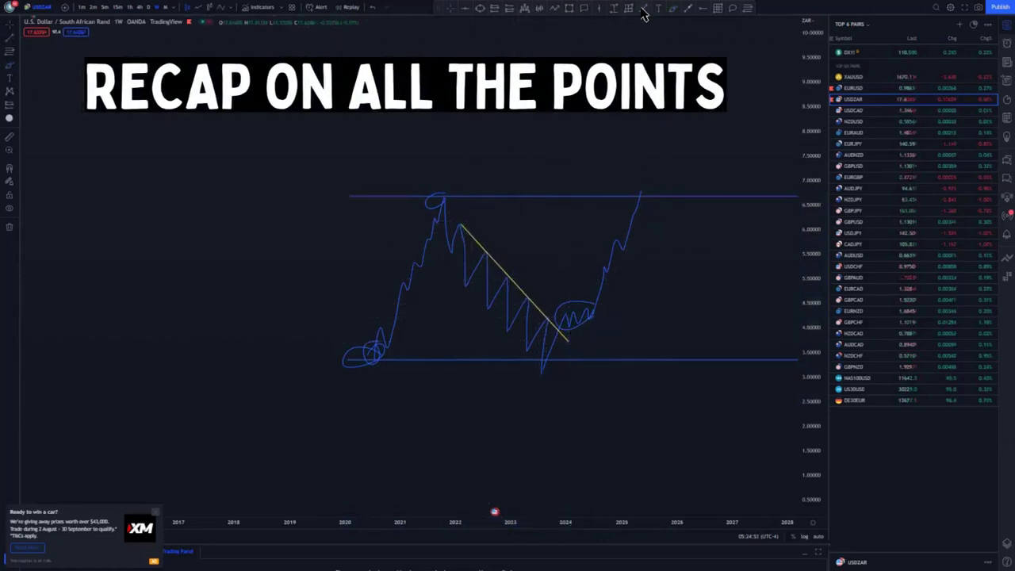
{"action": "left_click_drag", "start_coordinate": [455, 277], "coordinate": [541, 373]}
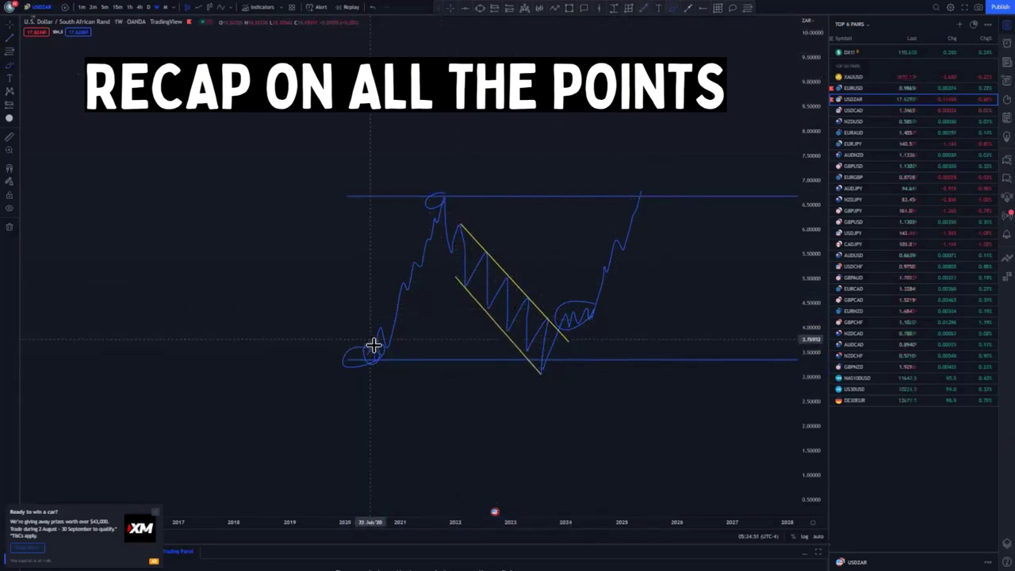
{"action": "left_click_drag", "start_coordinate": [363, 372], "coordinate": [380, 355]}
{"action": "left_click_drag", "start_coordinate": [541, 354], "coordinate": [548, 361]}
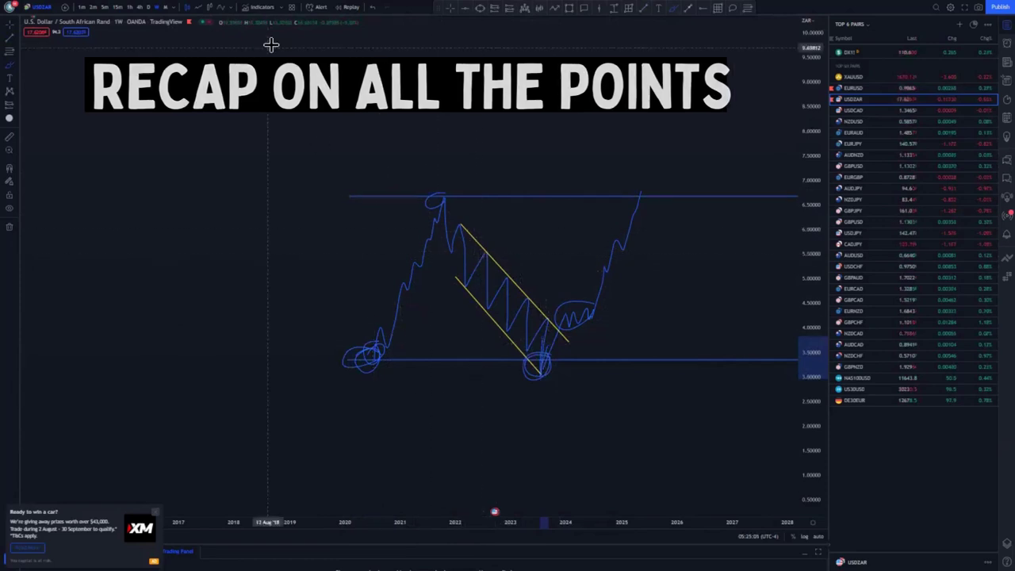
- Remove all drawings and reset the USDZAR chart to show its weekly candles
{"action": "left_click", "coordinate": [10, 227]}
{"action": "left_click", "coordinate": [63, 227]}
{"action": "right_click", "coordinate": [382, 160]}
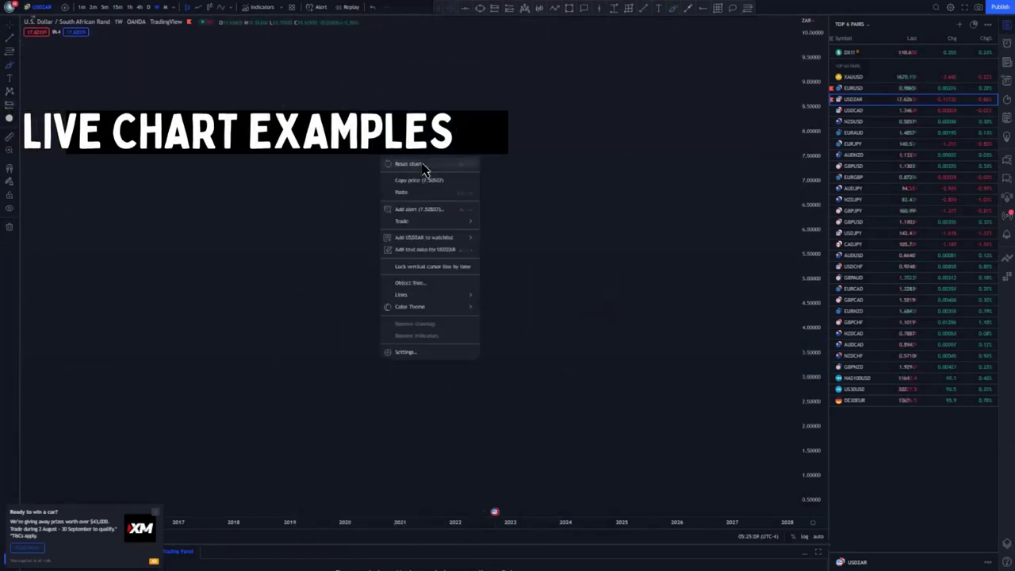
{"action": "left_click", "coordinate": [424, 164]}
{"action": "left_click", "coordinate": [148, 6]}
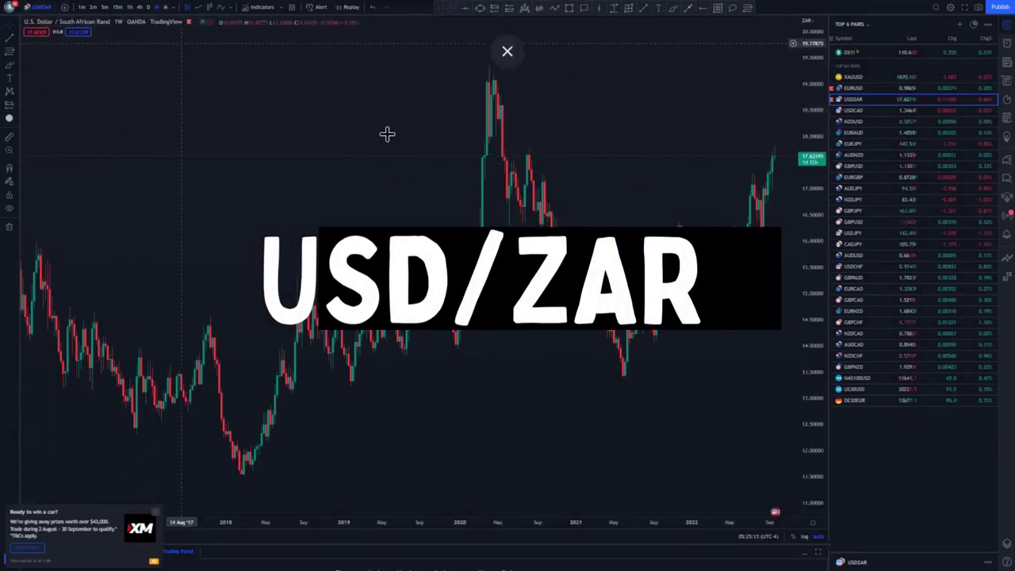
- Place a horizontal ray from the mid-2020 swing high at about 17.8 and circle both tops that meet it
{"action": "scroll", "coordinate": [625, 213], "scroll_direction": "up", "scroll_amount": 1}
{"action": "left_click_drag", "start_coordinate": [635, 201], "coordinate": [417, 160]}
{"action": "left_click_drag", "start_coordinate": [503, 271], "coordinate": [589, 275]}
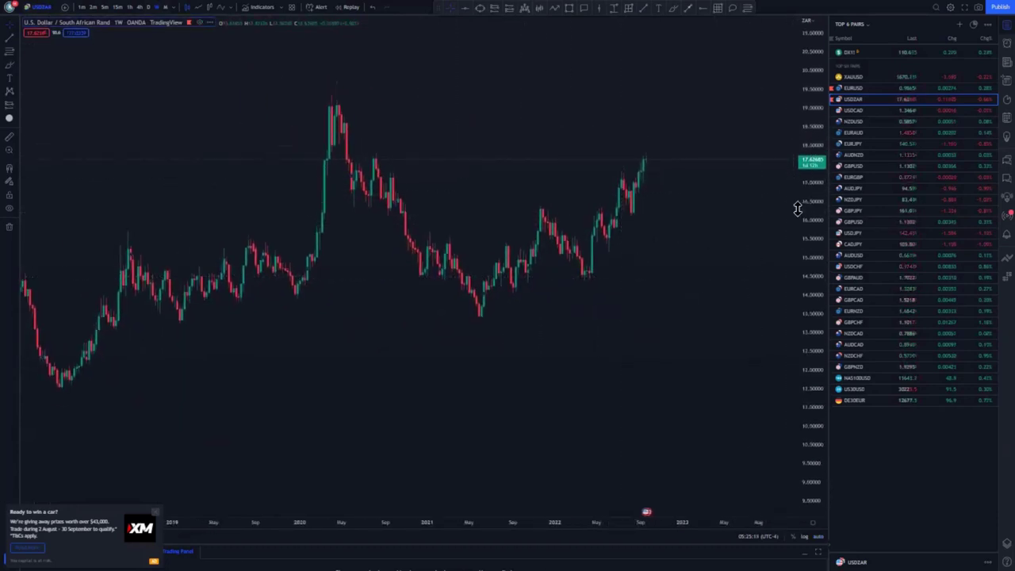
{"action": "left_click_drag", "start_coordinate": [797, 208], "coordinate": [797, 231]}
{"action": "left_click_drag", "start_coordinate": [679, 255], "coordinate": [671, 278]}
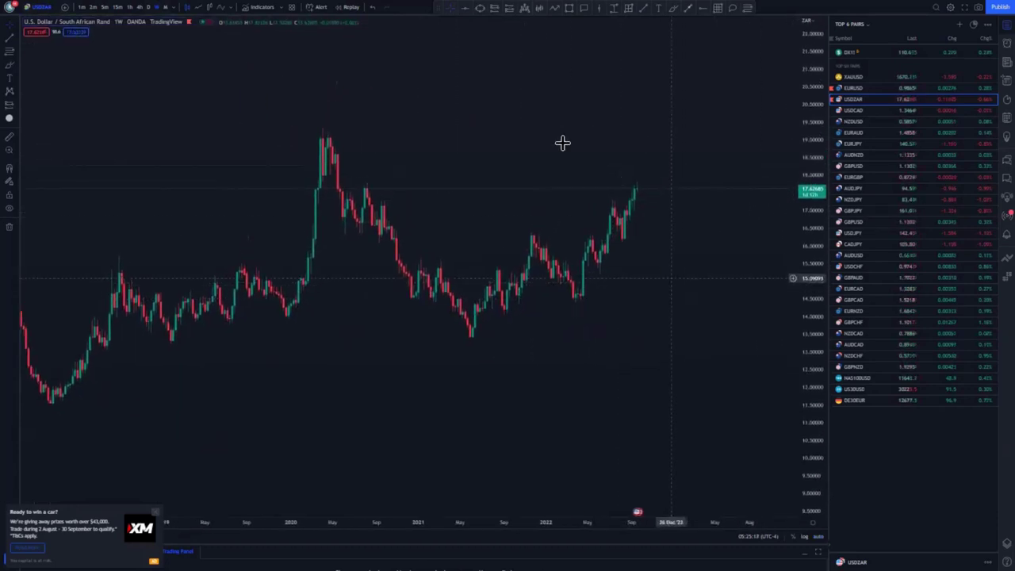
{"action": "left_click", "coordinate": [363, 183]}
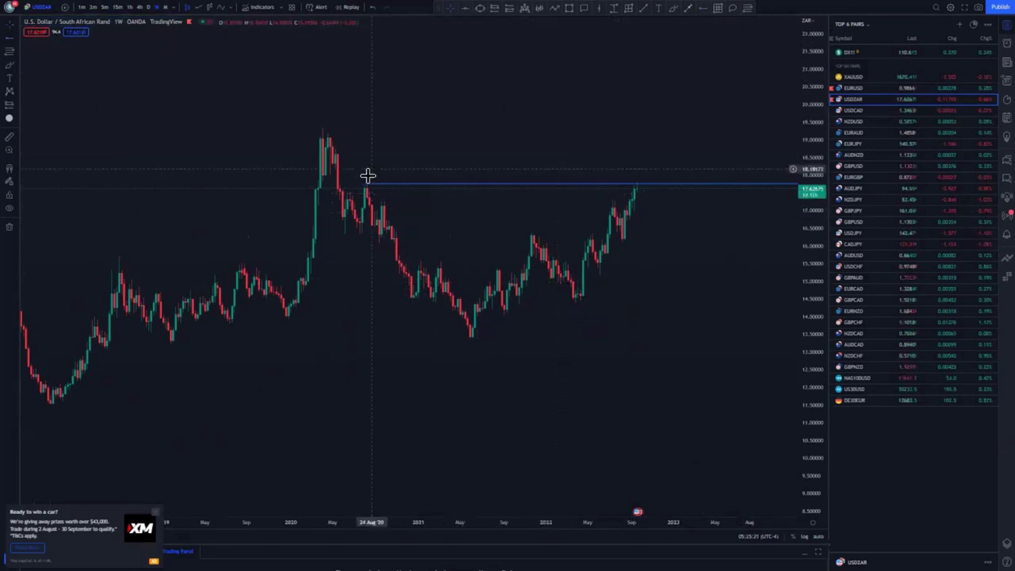
{"action": "left_click", "coordinate": [672, 10]}
{"action": "left_click_drag", "start_coordinate": [362, 173], "coordinate": [357, 178]}
{"action": "mouse_move", "coordinate": [636, 173]}
{"action": "left_mouse_down"}
{"action": "mouse_move", "coordinate": [621, 204]}
{"action": "mouse_move", "coordinate": [634, 182]}
{"action": "left_mouse_up"}
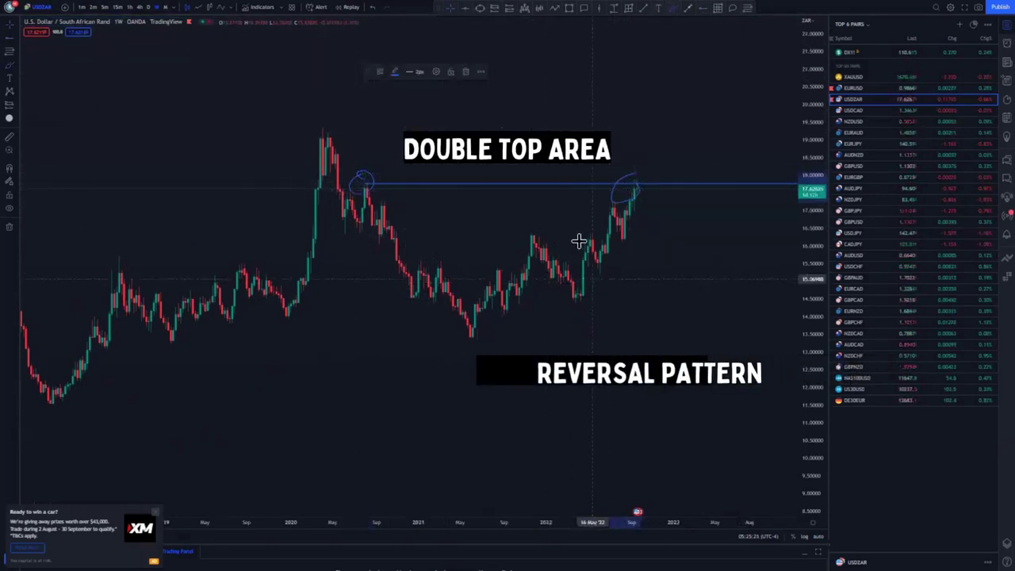
- Brush a channel around the 2022 rise with a projected drop, plus target lines at the 2022 low and the overall 2021 low
{"action": "left_click_drag", "start_coordinate": [567, 256], "coordinate": [627, 185]}
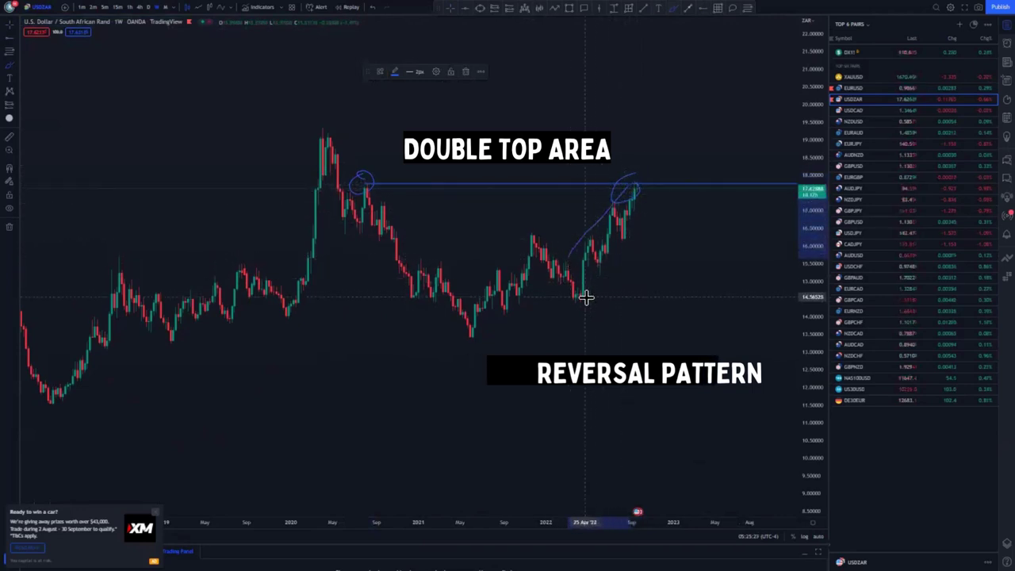
{"action": "mouse_move", "coordinate": [585, 298]}
{"action": "left_mouse_down"}
{"action": "mouse_move", "coordinate": [648, 214]}
{"action": "mouse_move", "coordinate": [679, 303]}
{"action": "left_mouse_up"}
{"action": "left_click_drag", "start_coordinate": [563, 300], "coordinate": [678, 298]}
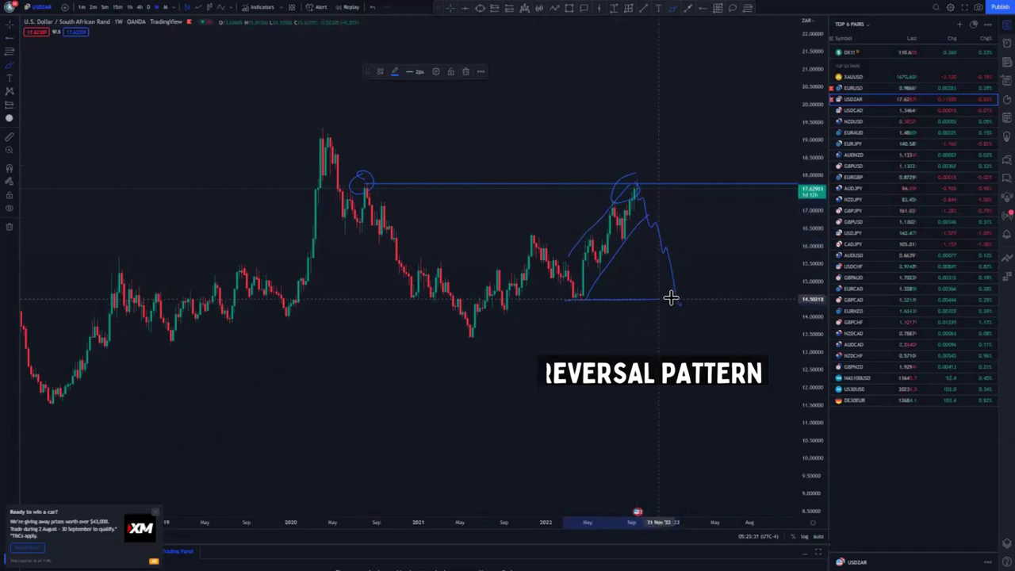
{"action": "left_click_drag", "start_coordinate": [454, 336], "coordinate": [705, 334]}
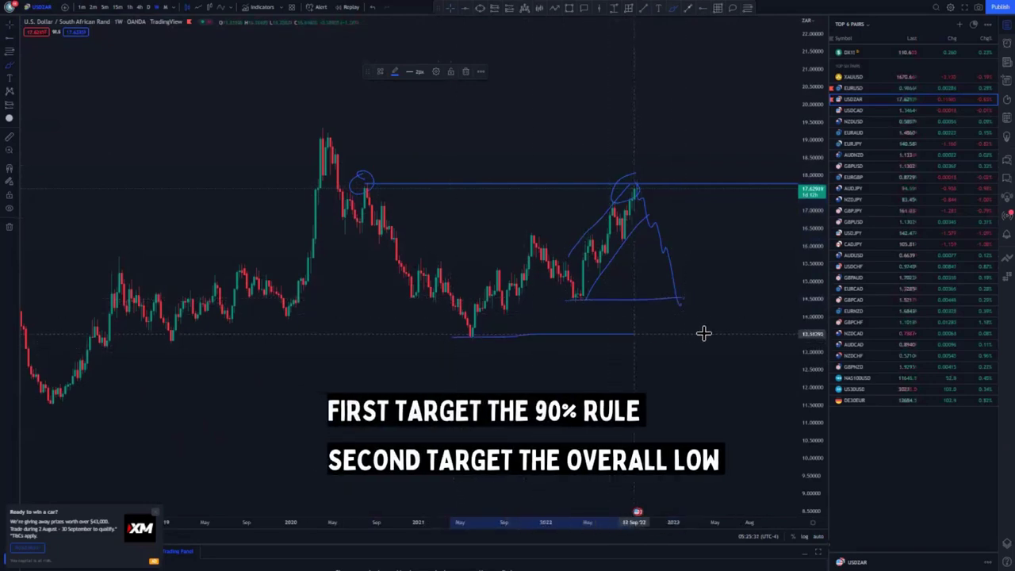
- Clear all drawings and place horizontal rays at the August 2020 swing high, about 17.76, and the 2021 low, about 13.4
{"action": "left_click", "coordinate": [10, 227]}
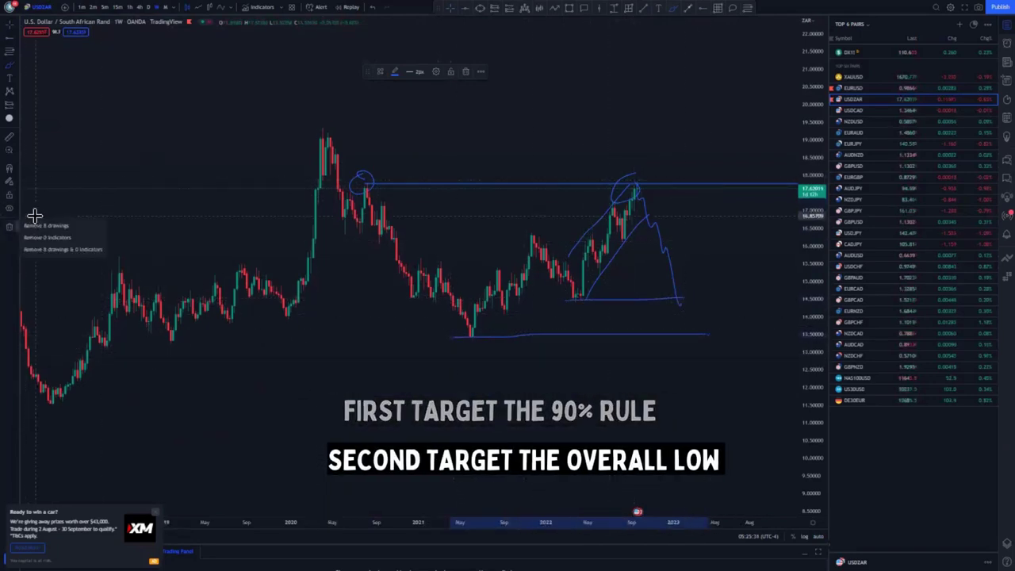
{"action": "left_click", "coordinate": [36, 218]}
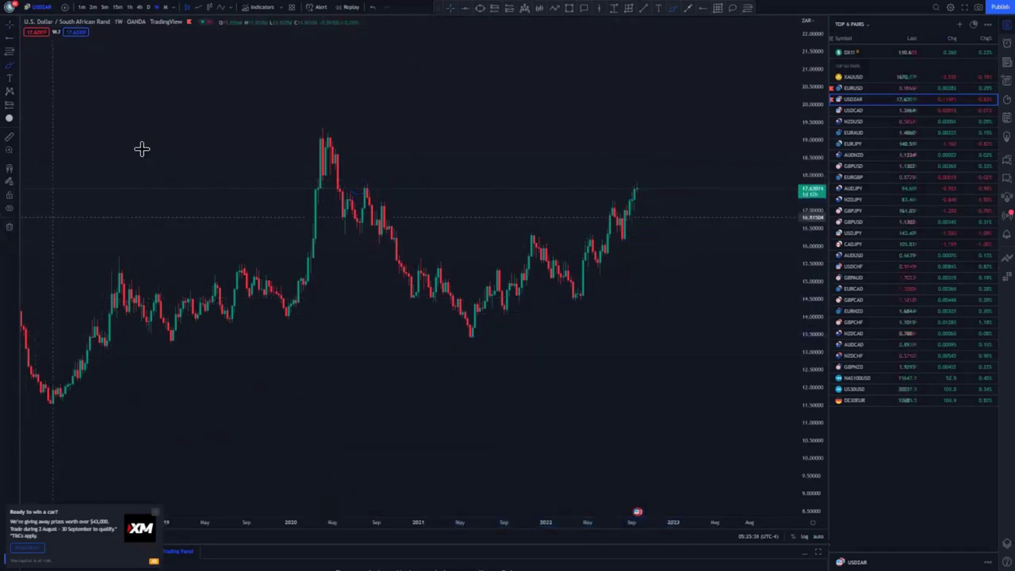
{"action": "left_click", "coordinate": [369, 183]}
{"action": "left_click_drag", "start_coordinate": [454, 206], "coordinate": [443, 205]}
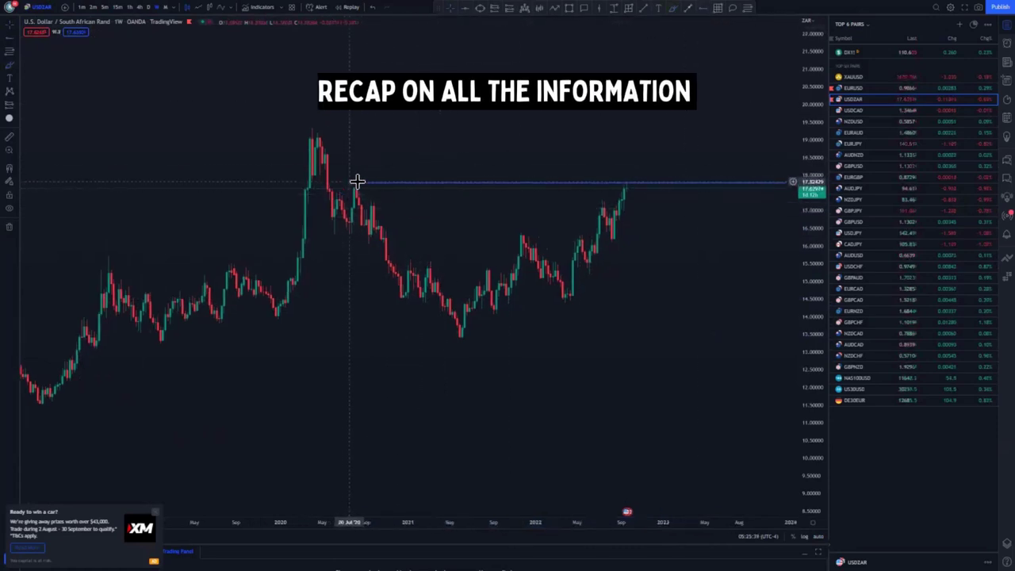
{"action": "left_click_drag", "start_coordinate": [359, 183], "coordinate": [356, 184]}
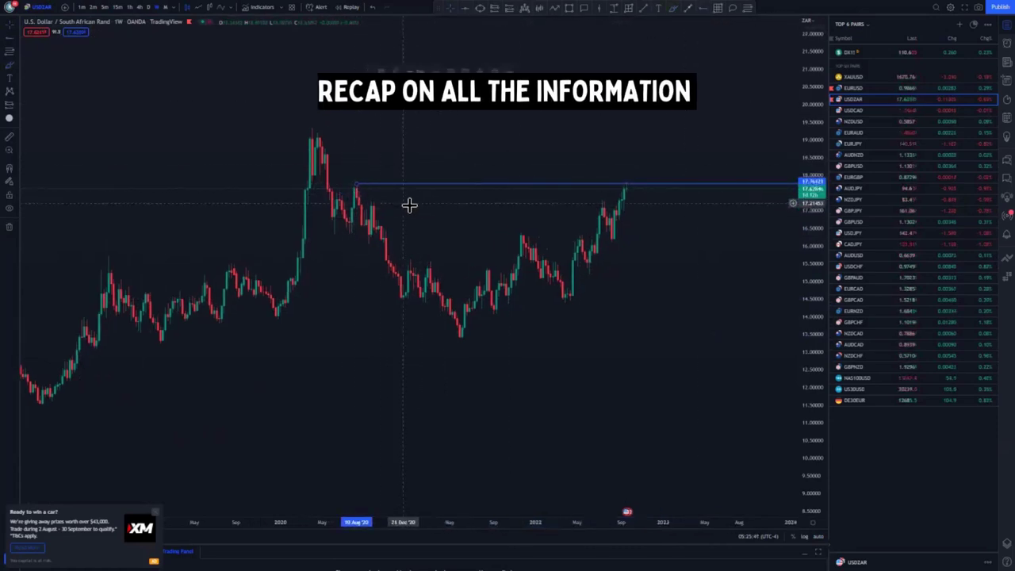
{"action": "left_click_drag", "start_coordinate": [450, 216], "coordinate": [390, 242]}
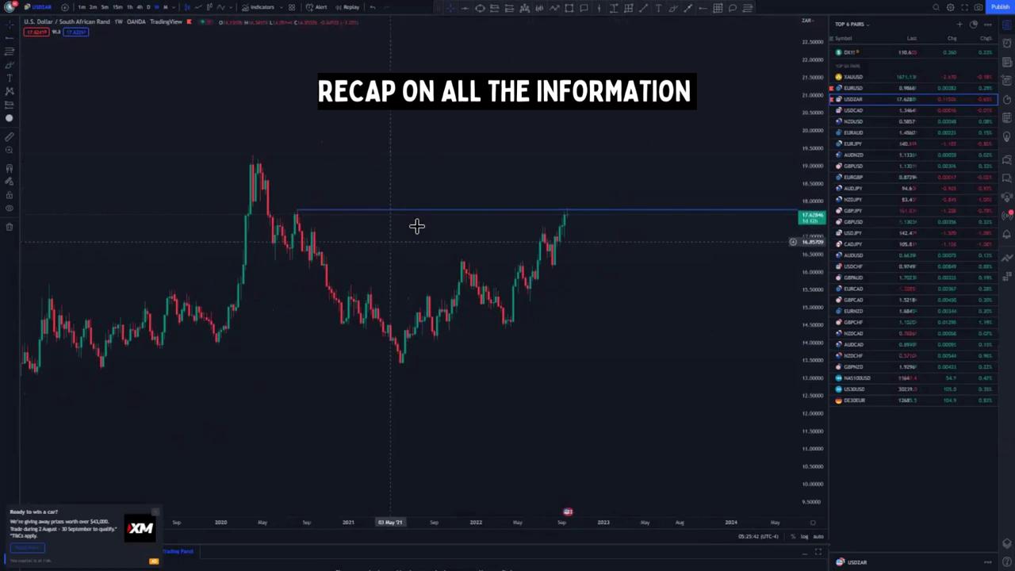
{"action": "left_click", "coordinate": [394, 361]}
- Enclose the 2022 rise between two parallel yellow trend lines and place a horizontal ray at its starting low, about 14.4
{"action": "left_click", "coordinate": [643, 11]}
{"action": "left_click", "coordinate": [483, 304]}
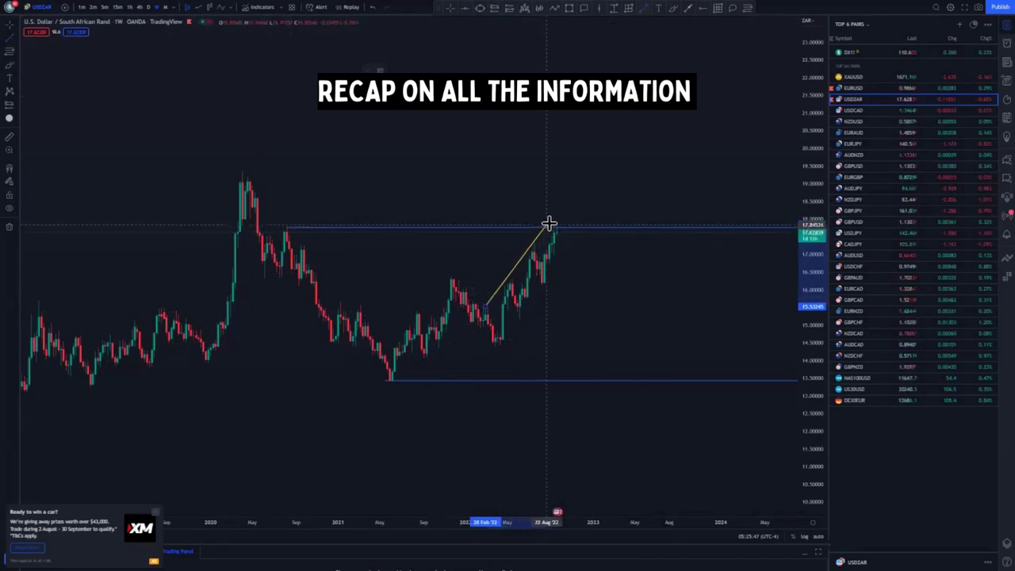
{"action": "left_click", "coordinate": [549, 223]}
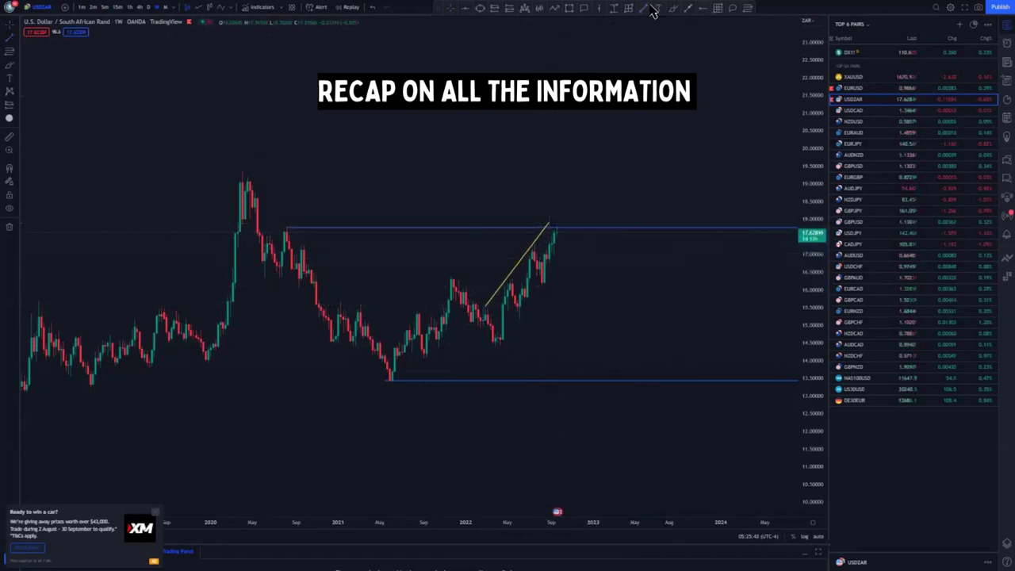
{"action": "left_click", "coordinate": [573, 241]}
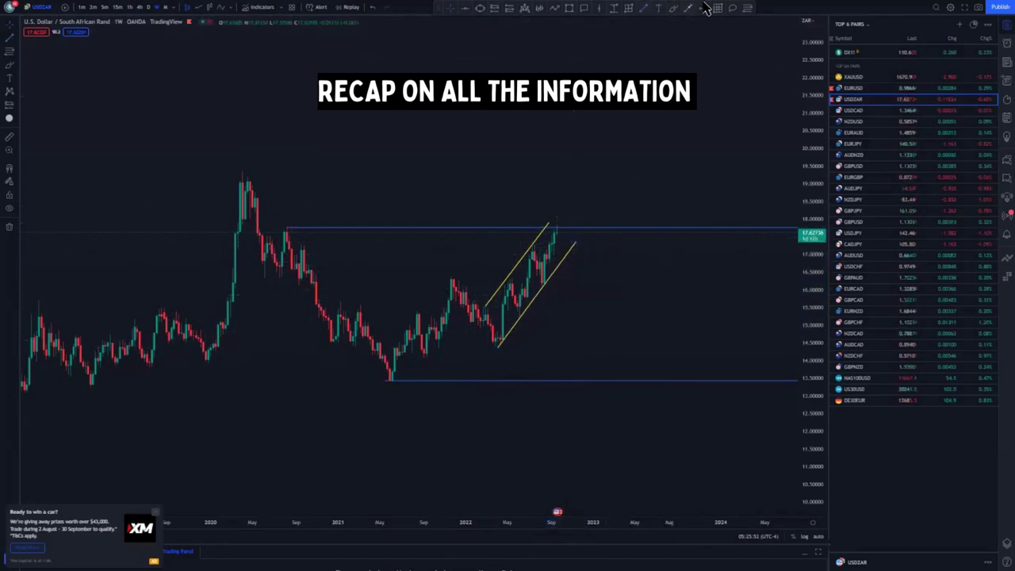
{"action": "left_click", "coordinate": [496, 346]}
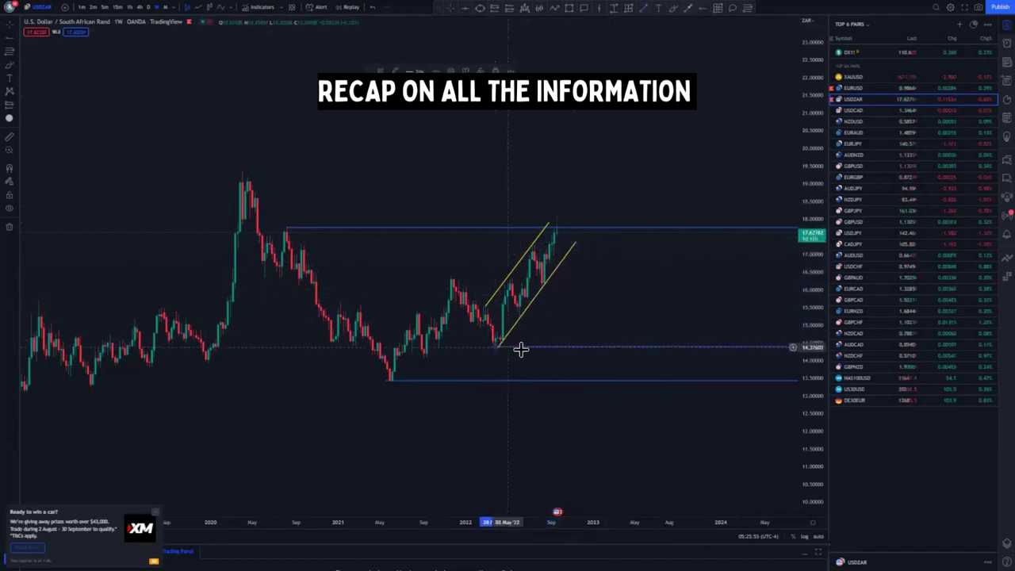
- Brush a projected spike above the upper ray followed by a channel break and fall to the 14.4 ray, and undo the sketch
{"action": "left_click_drag", "start_coordinate": [539, 351], "coordinate": [518, 357]}
{"action": "scroll", "coordinate": [517, 358], "scroll_direction": "down", "scroll_amount": 2}
{"action": "scroll", "coordinate": [402, 407], "scroll_direction": "up", "scroll_amount": 3}
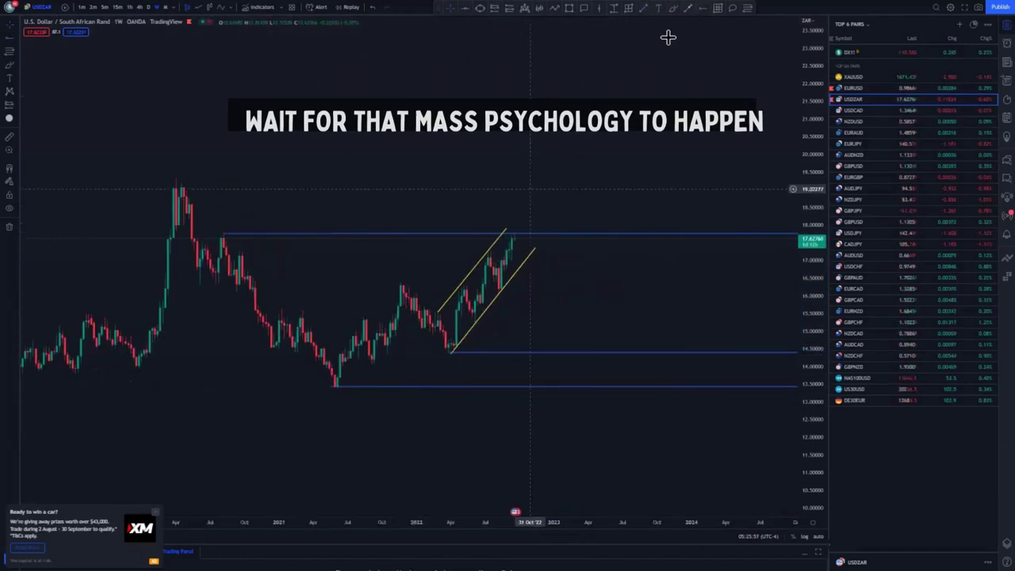
{"action": "left_click_drag", "start_coordinate": [514, 239], "coordinate": [522, 218]}
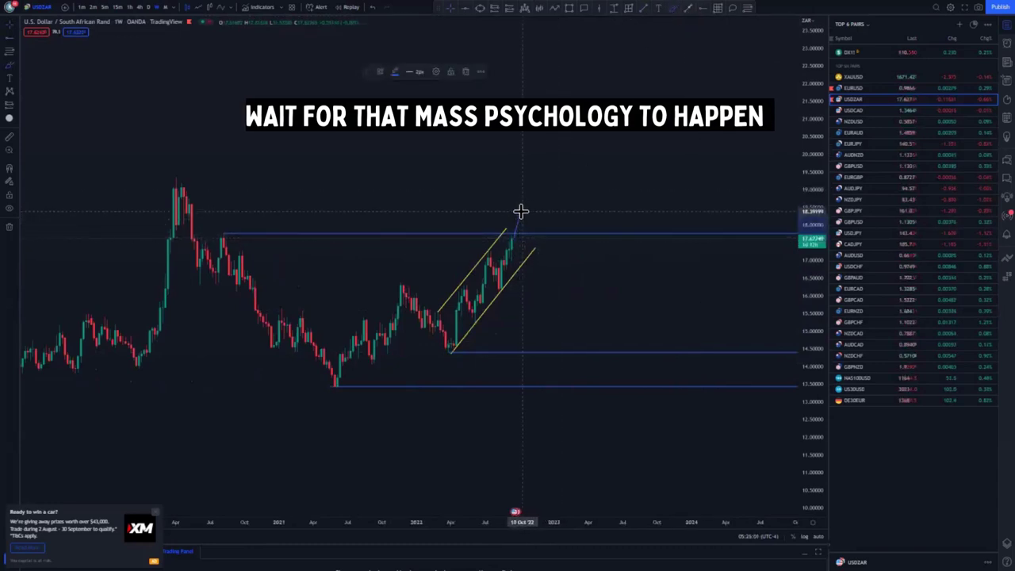
{"action": "mouse_move", "coordinate": [533, 269]}
{"action": "left_mouse_down"}
{"action": "mouse_move", "coordinate": [545, 247]}
{"action": "mouse_move", "coordinate": [536, 245]}
{"action": "mouse_move", "coordinate": [604, 338]}
{"action": "left_mouse_up"}
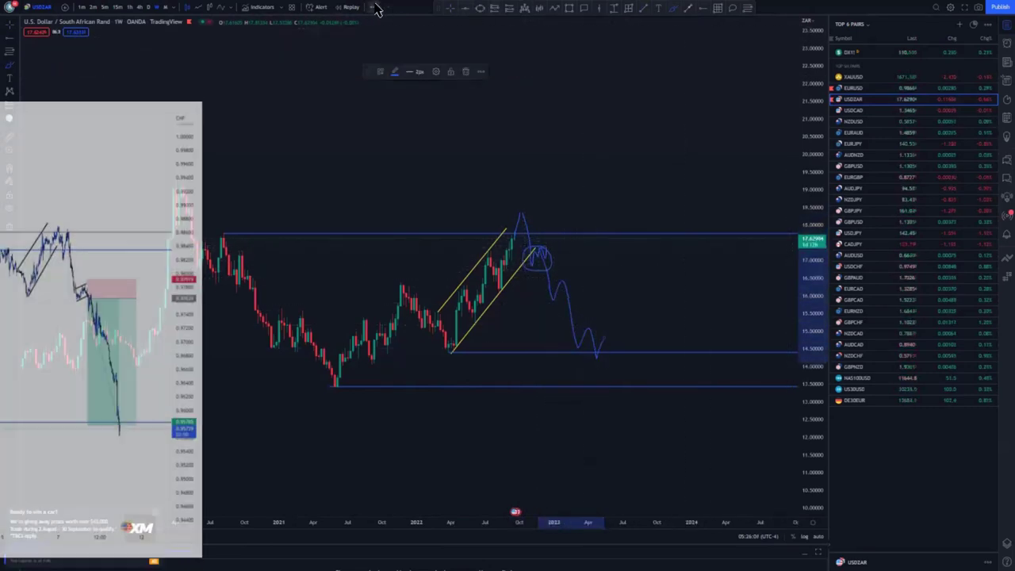
{"action": "left_click", "coordinate": [373, 7]}
{"action": "left_click", "coordinate": [374, 8]}
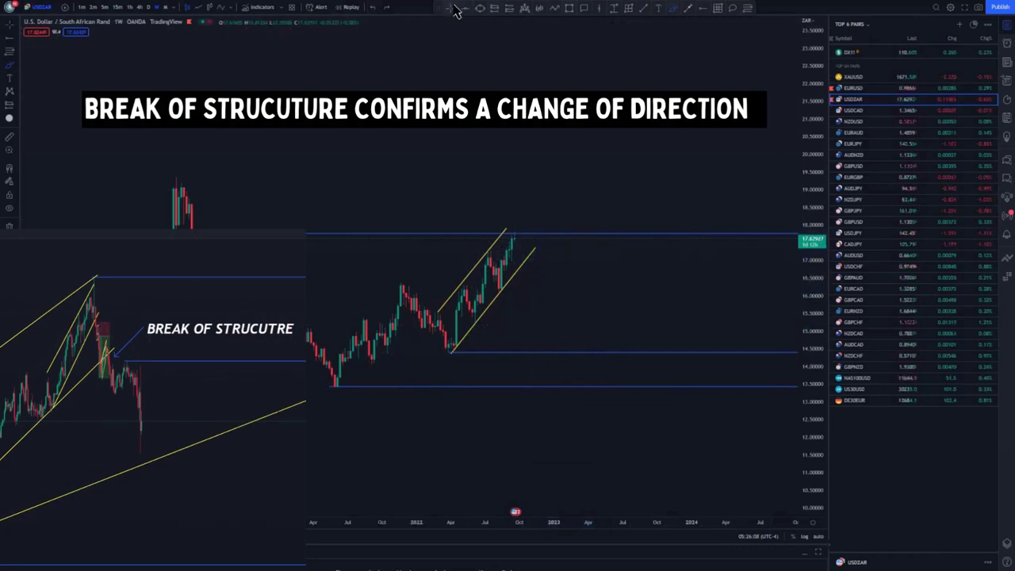
- Place a horizontal ray from the most recent swing low on the channel's lower line, at about 16.2
{"action": "left_click_drag", "start_coordinate": [520, 174], "coordinate": [489, 176]}
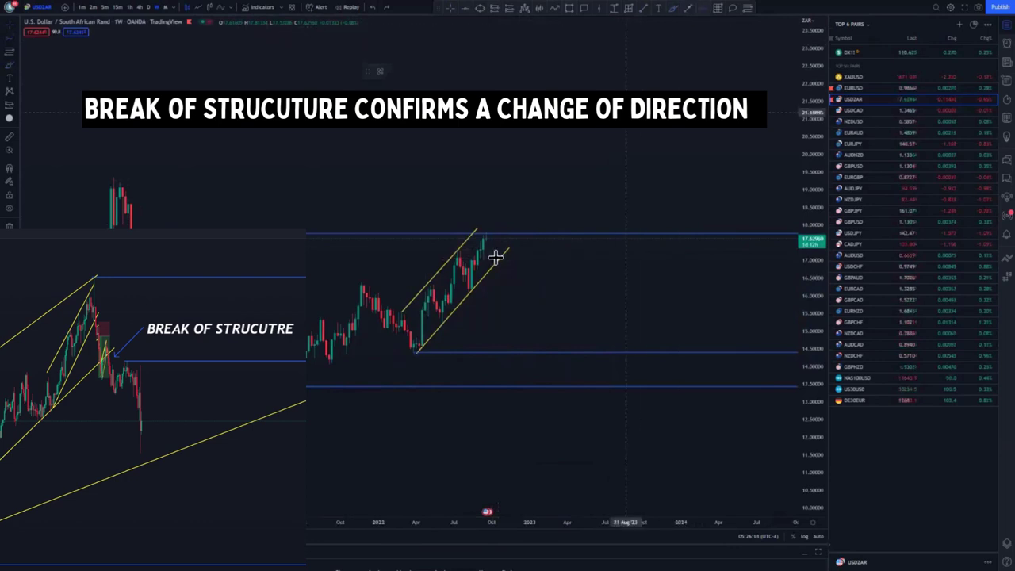
{"action": "left_click", "coordinate": [477, 288]}
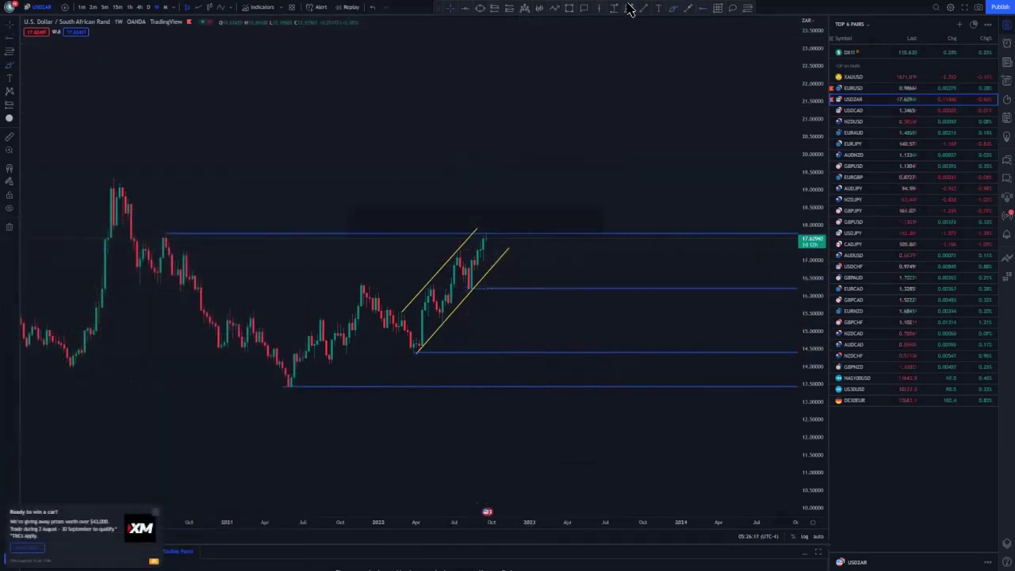
- Brush a projected fall from the latest high through the 16.2 ray, with a consolidation there, to the 14.4 ray, and circle the channel's starting low
{"action": "left_click", "coordinate": [485, 238]}
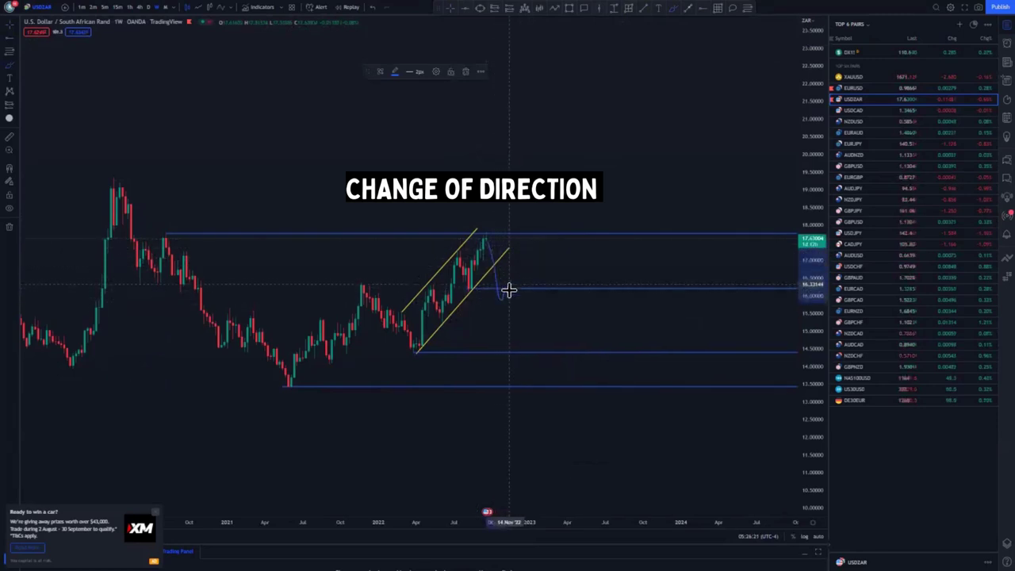
{"action": "mouse_move", "coordinate": [517, 287]}
{"action": "left_mouse_down"}
{"action": "mouse_move", "coordinate": [499, 290]}
{"action": "mouse_move", "coordinate": [518, 294]}
{"action": "mouse_move", "coordinate": [516, 285]}
{"action": "mouse_move", "coordinate": [549, 357]}
{"action": "left_mouse_up"}
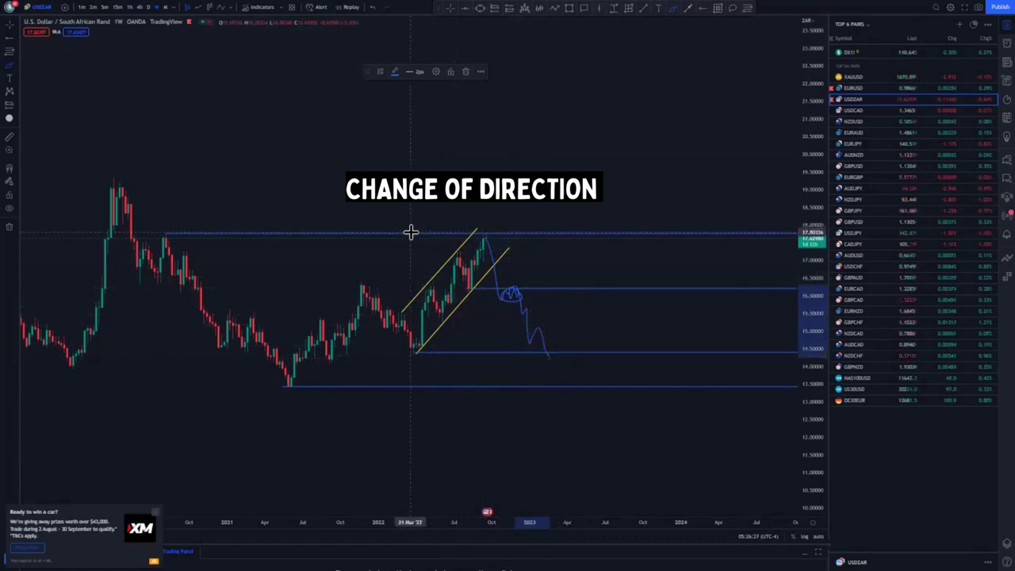
{"action": "left_click_drag", "start_coordinate": [399, 354], "coordinate": [417, 344]}
{"action": "left_click_drag", "start_coordinate": [416, 344], "coordinate": [412, 358]}
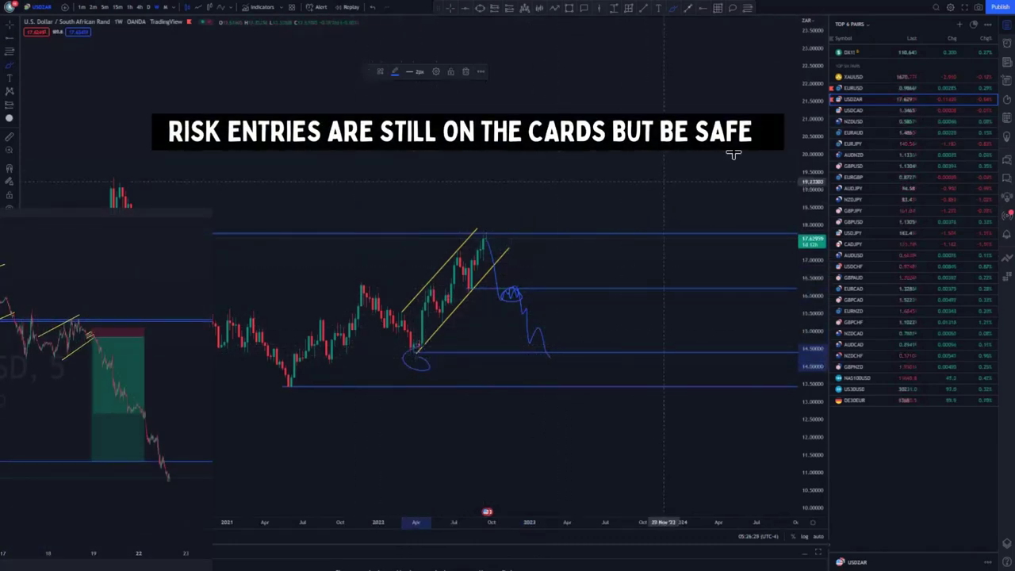
- Undo the circle, the projected fall and the 16.2 horizontal ray
{"action": "left_click", "coordinate": [371, 8]}
{"action": "left_click", "coordinate": [371, 8]}
{"action": "left_click", "coordinate": [371, 7]}
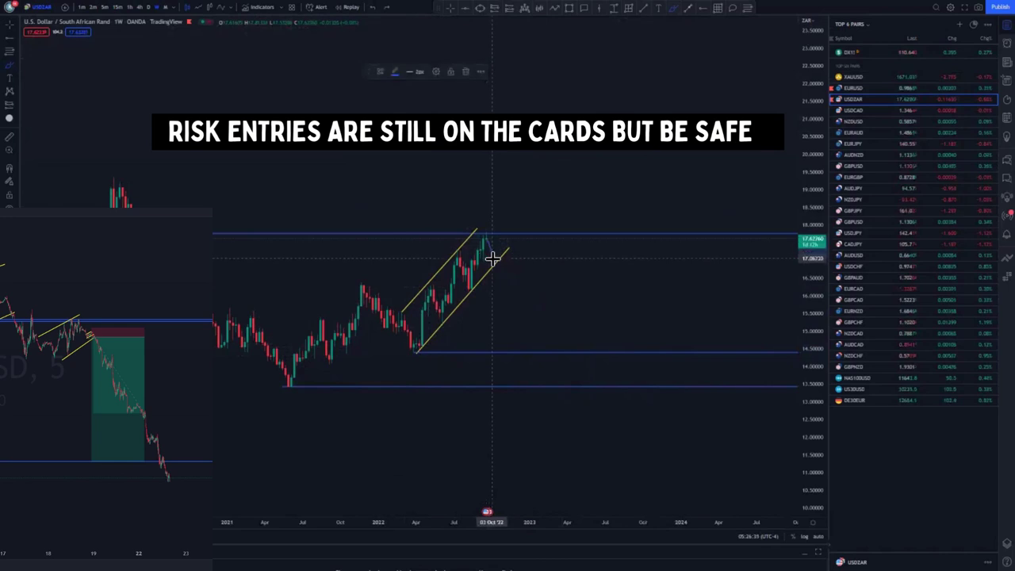
- Brush a consolidation inside the channel near its high with a projected drop to the 14.4 ray, circle the target area, and undo the sketches
{"action": "left_click_drag", "start_coordinate": [497, 248], "coordinate": [523, 362]}
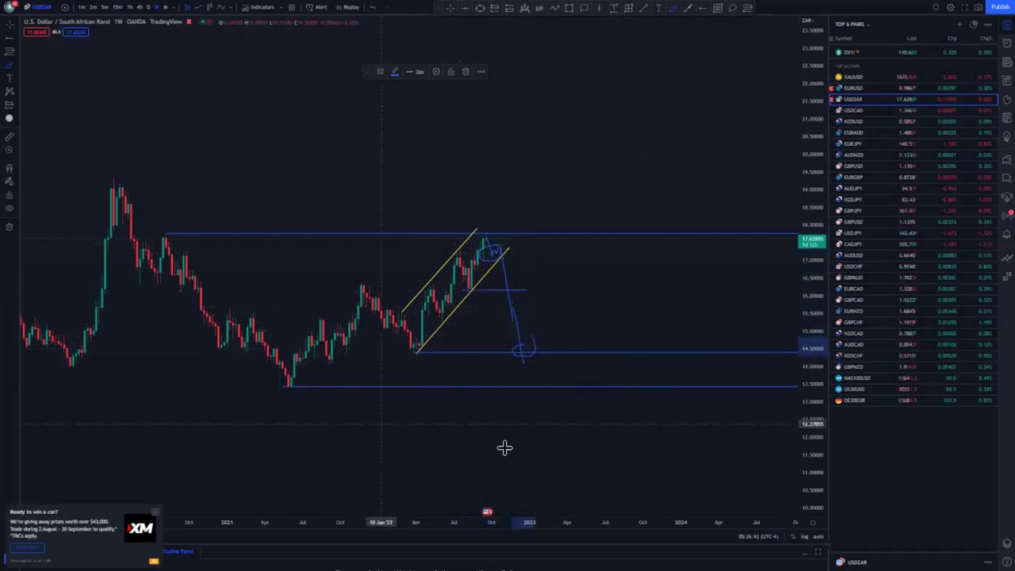
{"action": "left_click_drag", "start_coordinate": [545, 378], "coordinate": [533, 365]}
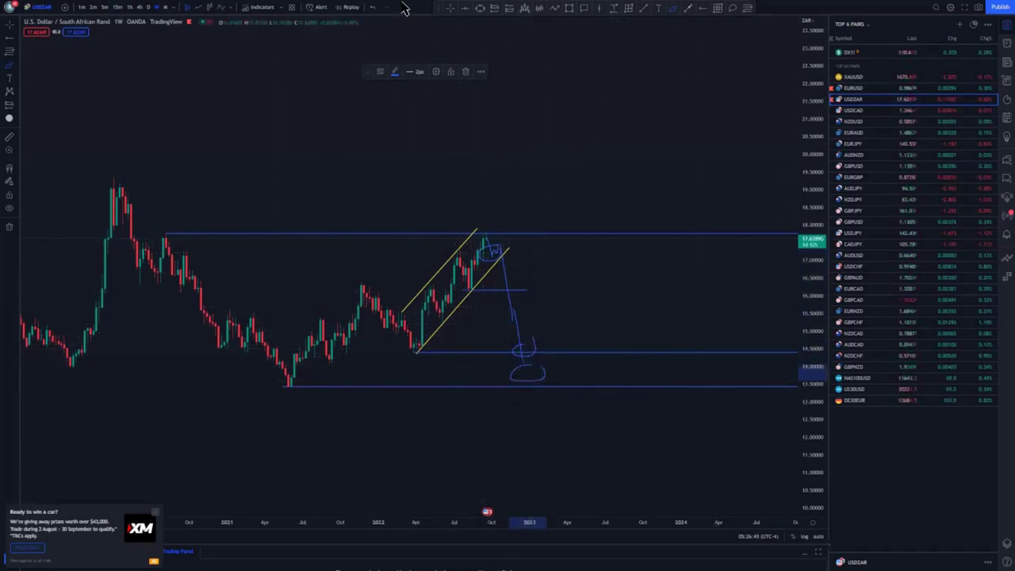
{"action": "left_click", "coordinate": [369, 8]}
{"action": "left_click", "coordinate": [369, 8]}
{"action": "left_click", "coordinate": [369, 7]}
- Switch the chart to the daily timeframe and refit the ends of the channel's upper and lower trend lines
{"action": "left_click", "coordinate": [148, 7]}
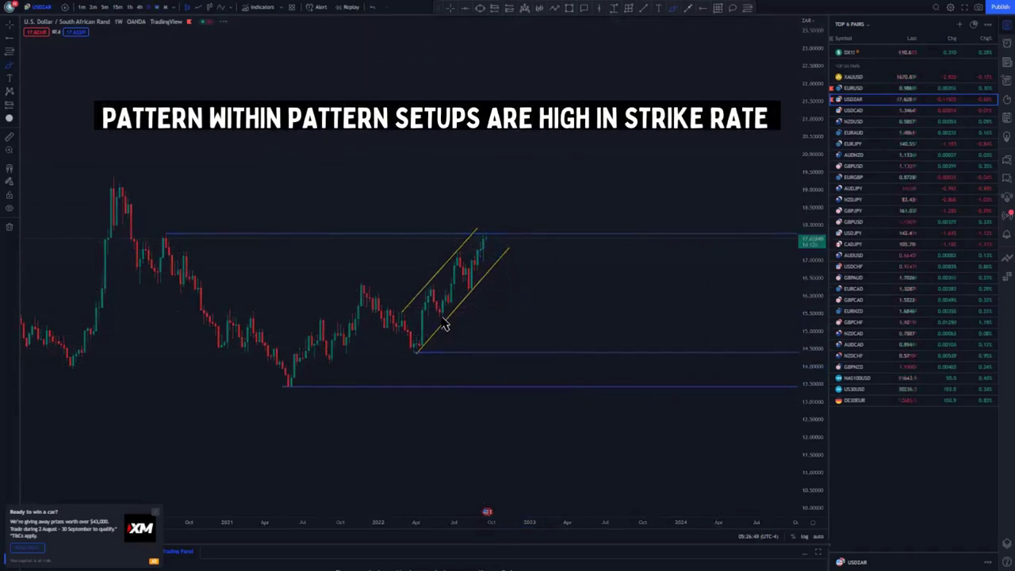
{"action": "scroll", "coordinate": [449, 320], "scroll_direction": "down", "scroll_amount": 5}
{"action": "left_click_drag", "start_coordinate": [807, 451], "coordinate": [806, 323]}
{"action": "left_click_drag", "start_coordinate": [365, 256], "coordinate": [341, 268]}
{"action": "left_click_drag", "start_coordinate": [559, 210], "coordinate": [583, 194]}
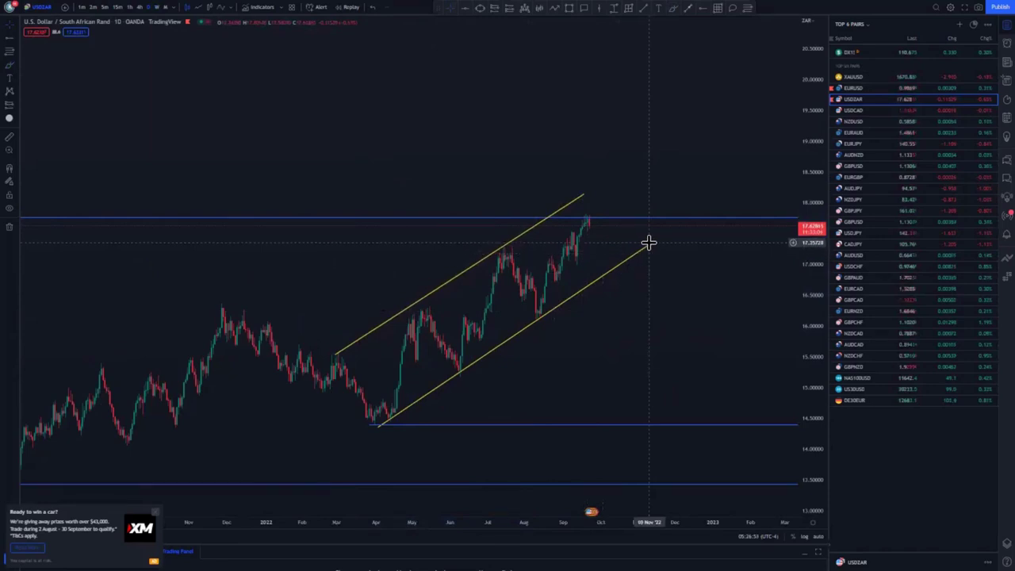
{"action": "left_click_drag", "start_coordinate": [650, 248], "coordinate": [652, 254]}
{"action": "left_click", "coordinate": [635, 276]}
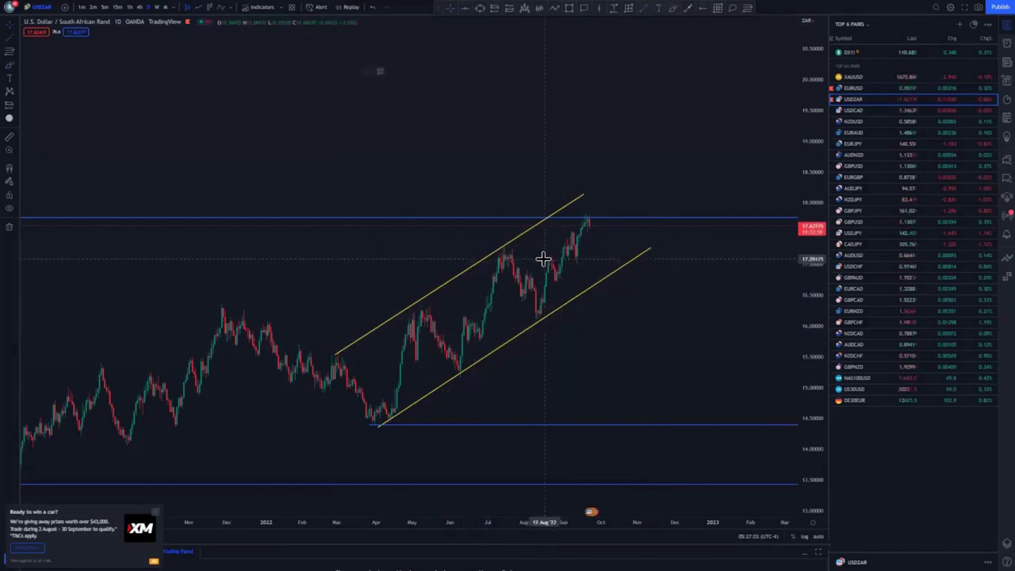
- Enclose the August–September rise in a smaller channel with an upper trend line from about 17.1 to 17.8 and a lower one from about 16.7 to 17.4
{"action": "left_click", "coordinate": [586, 213]}
{"action": "left_click", "coordinate": [625, 193]}
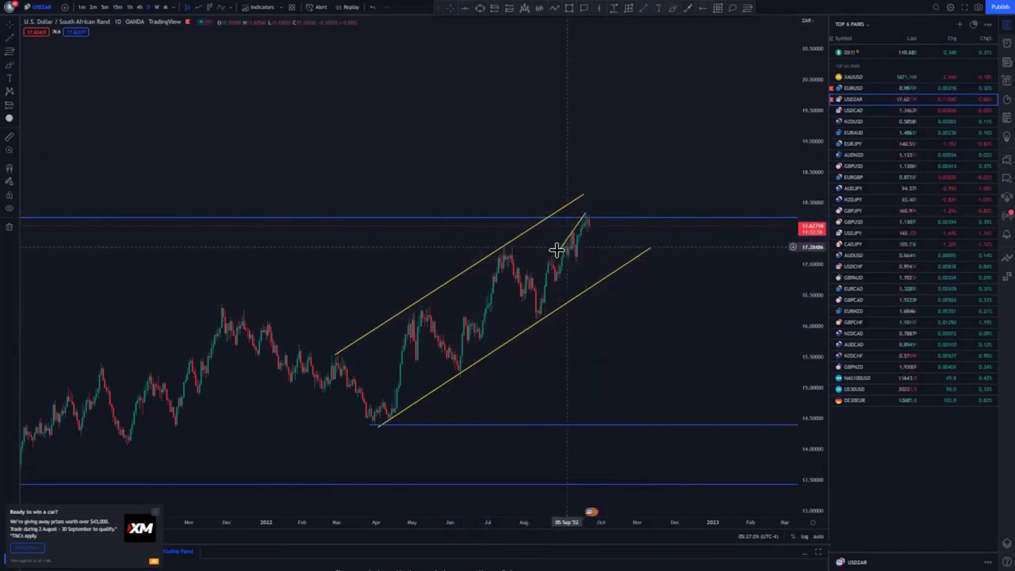
{"action": "left_click", "coordinate": [554, 258]}
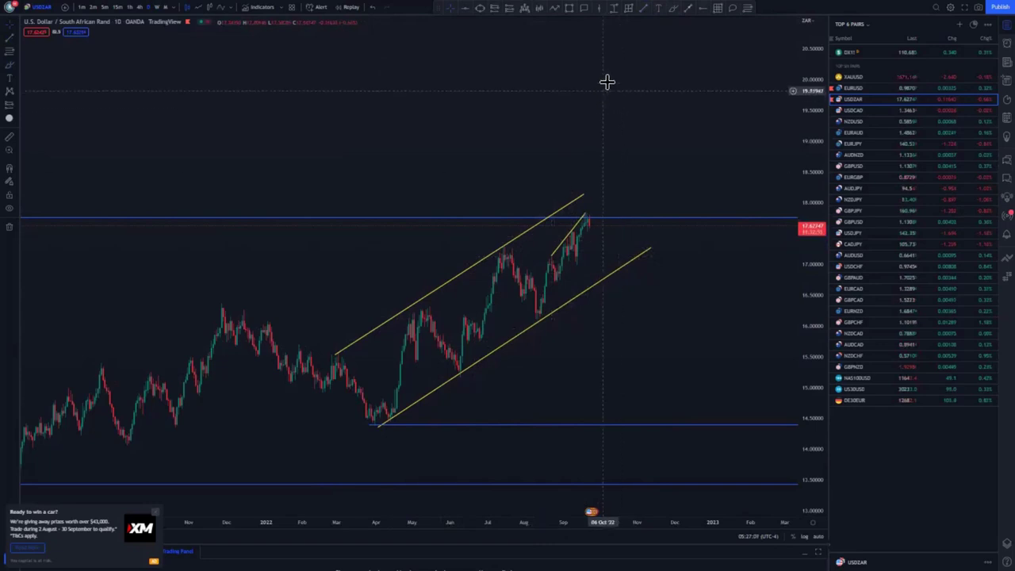
{"action": "left_click", "coordinate": [559, 282]}
{"action": "left_click", "coordinate": [604, 236]}
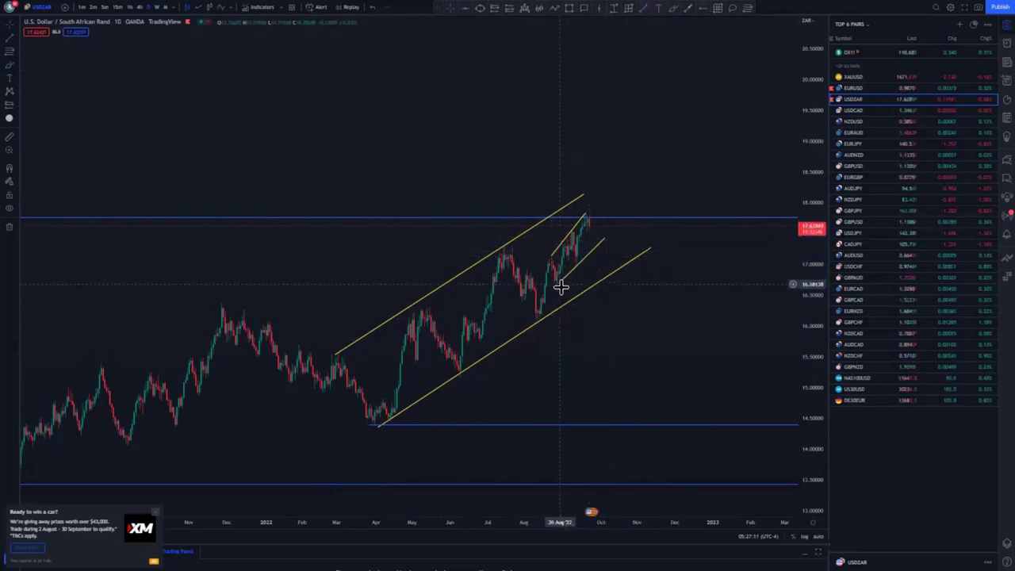
{"action": "left_click_drag", "start_coordinate": [560, 282], "coordinate": [557, 284]}
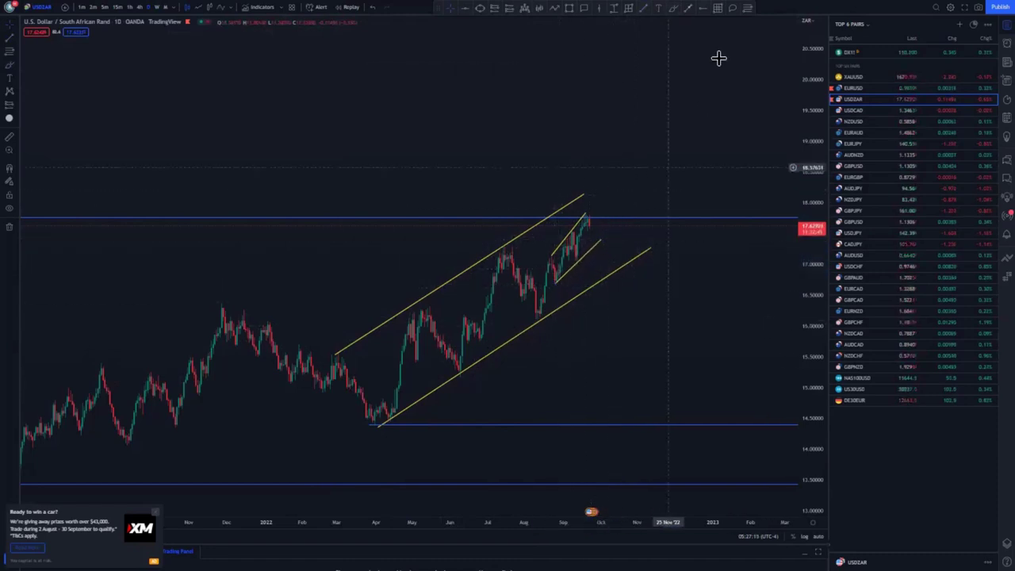
- Brush a short mark above the latest daily high and undo it
{"action": "mouse_move", "coordinate": [587, 190]}
{"action": "left_mouse_down"}
{"action": "mouse_move", "coordinate": [623, 364]}
{"action": "mouse_move", "coordinate": [599, 204]}
{"action": "left_mouse_up"}
{"action": "left_click", "coordinate": [374, 7]}
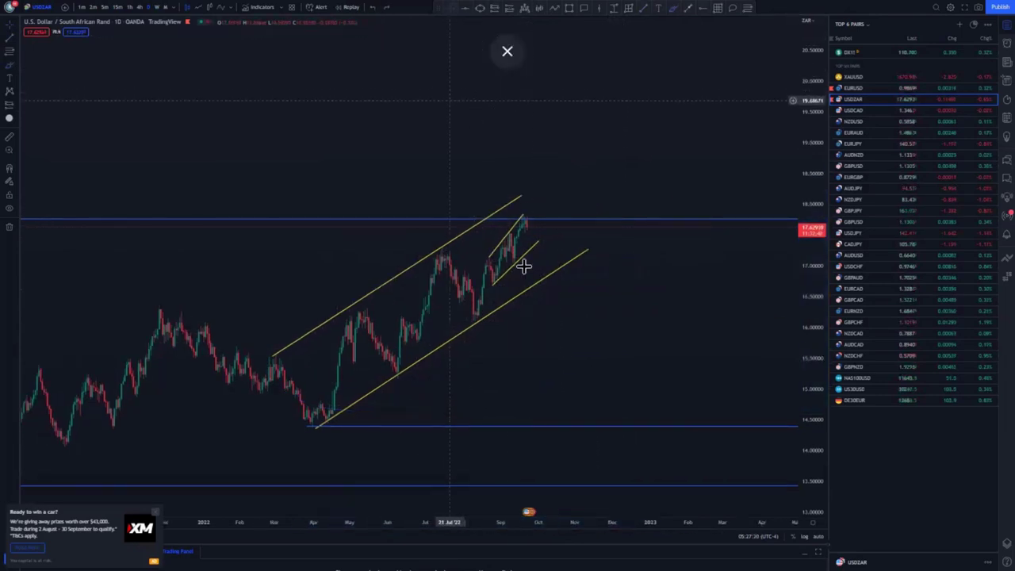
- Switch the chart to the 4-hour timeframe and refit the smaller channel's lower and upper trend lines to the price swings
{"action": "scroll", "coordinate": [524, 266], "scroll_direction": "down", "scroll_amount": 2}
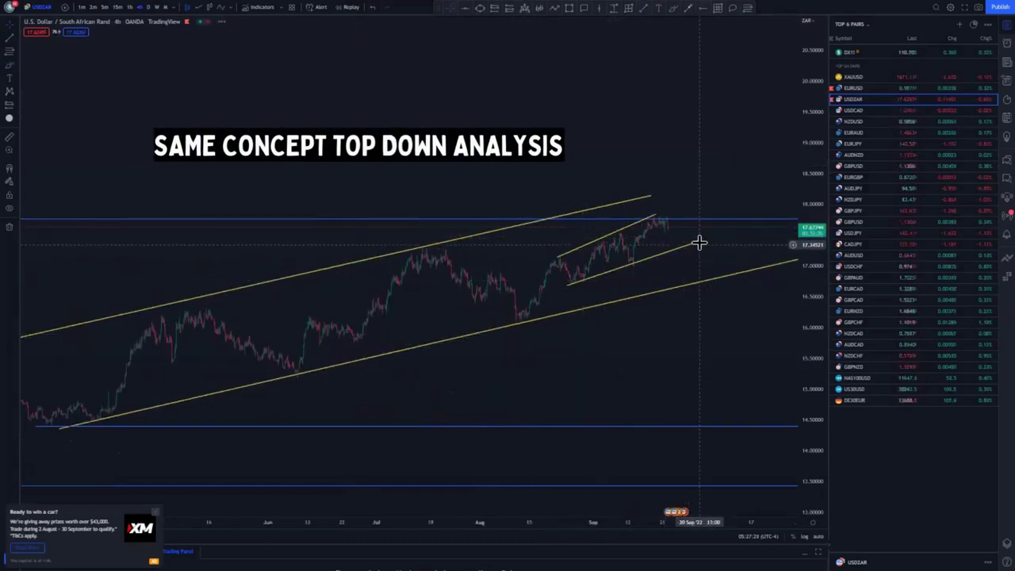
{"action": "left_click", "coordinate": [699, 245]}
{"action": "left_click", "coordinate": [759, 375]}
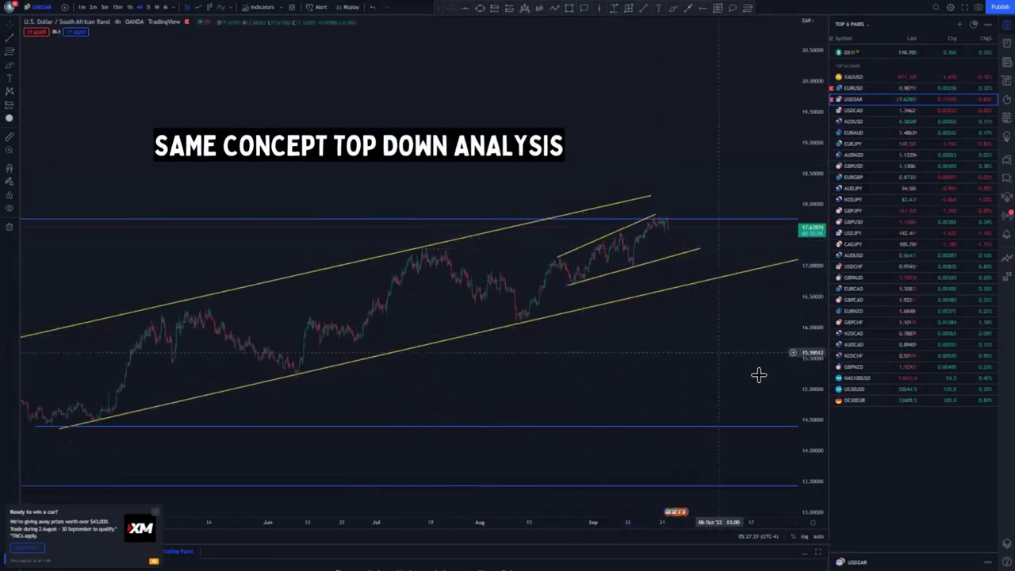
{"action": "left_click_drag", "start_coordinate": [810, 434], "coordinate": [810, 301]}
{"action": "scroll", "coordinate": [654, 368], "scroll_direction": "down", "scroll_amount": 2}
{"action": "scroll", "coordinate": [652, 369], "scroll_direction": "up", "scroll_amount": 3}
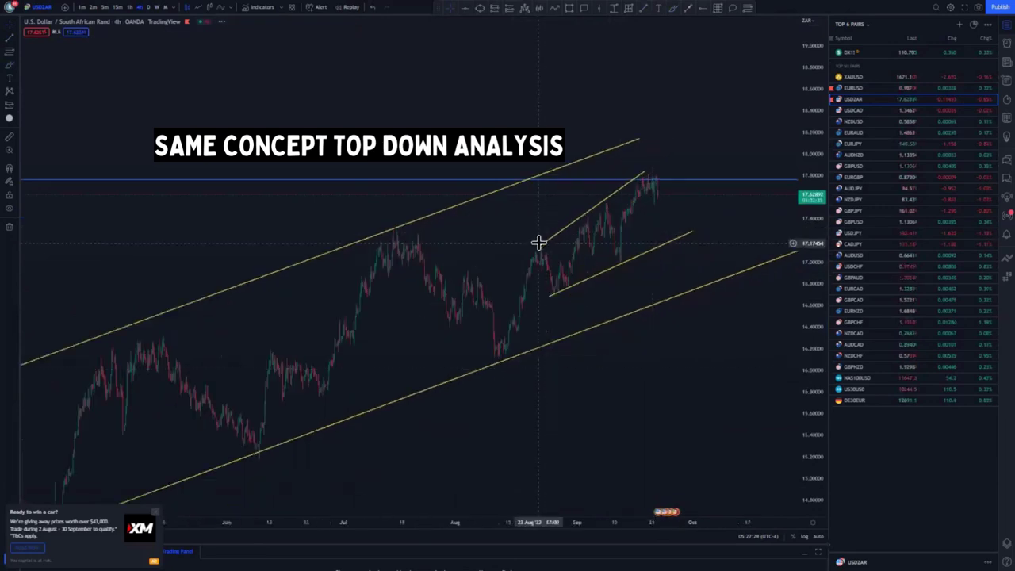
{"action": "left_click", "coordinate": [541, 253]}
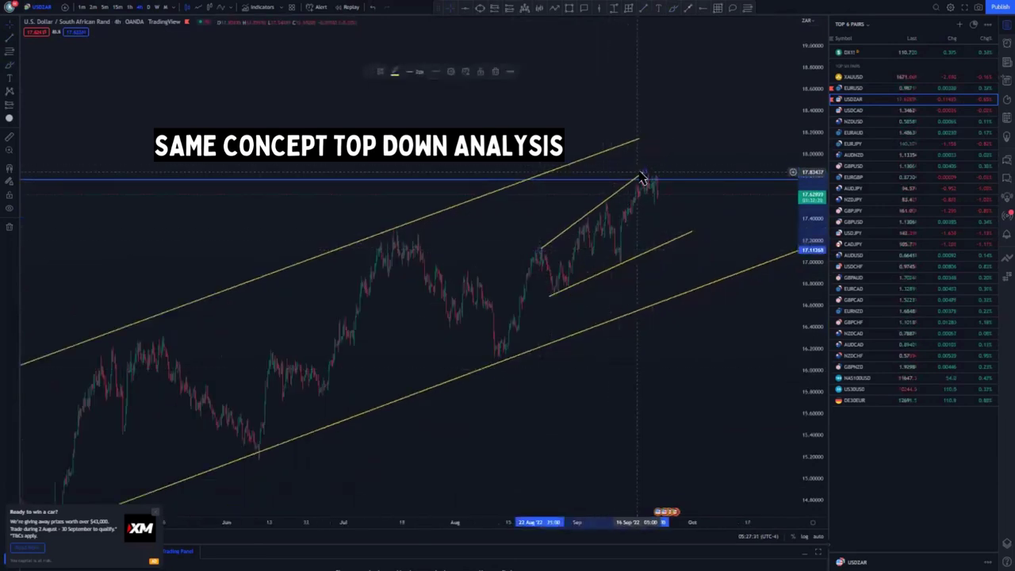
{"action": "left_click_drag", "start_coordinate": [643, 168], "coordinate": [653, 178]}
{"action": "scroll", "coordinate": [487, 261], "scroll_direction": "up", "scroll_amount": 5}
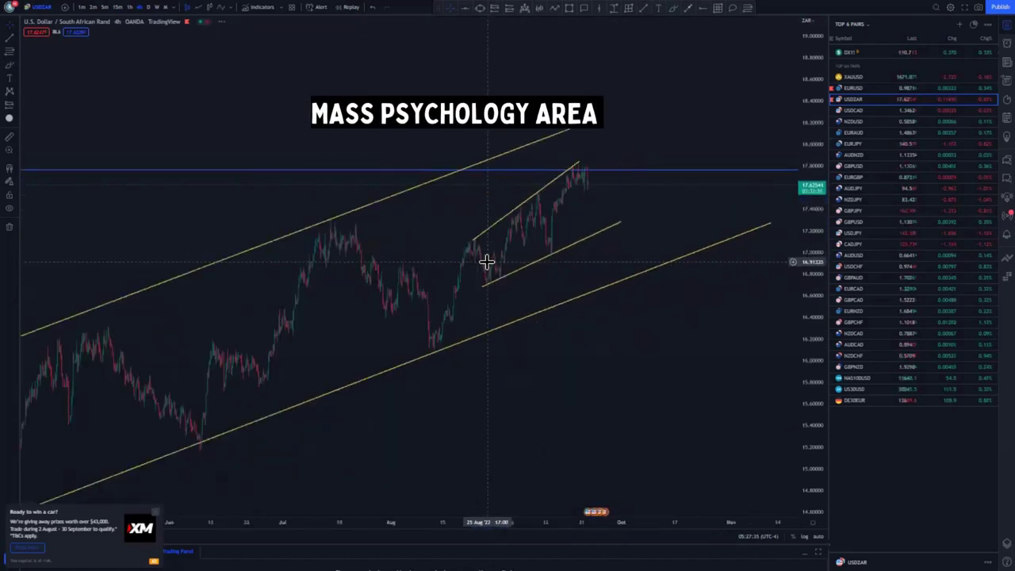
{"action": "left_click_drag", "start_coordinate": [504, 333], "coordinate": [515, 328]}
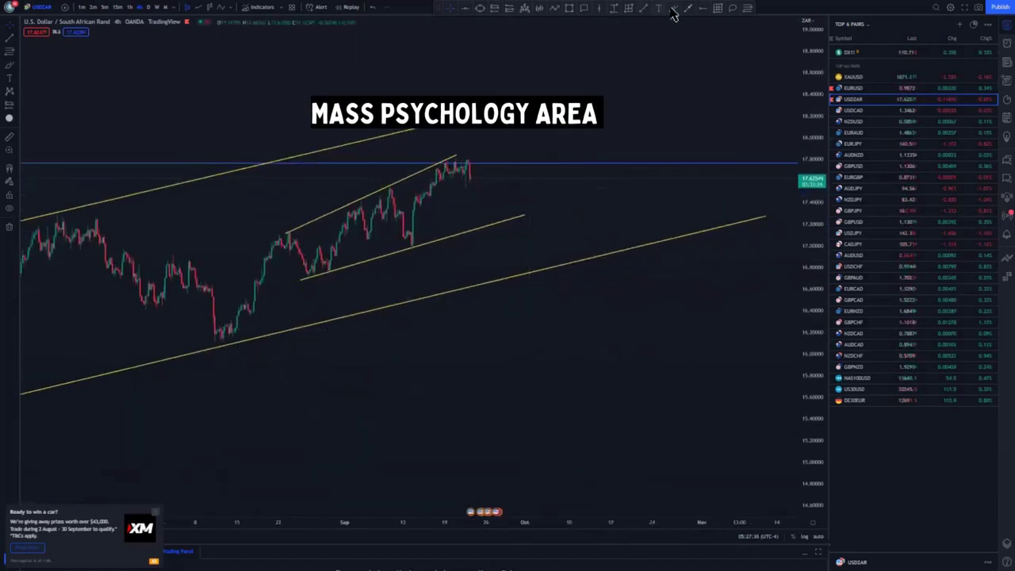
- Circle the latest highs at the upper ray, brush a projected spike and fall to the outer channel's lower line, and remove both sketches
{"action": "mouse_move", "coordinate": [445, 154]}
{"action": "left_mouse_down"}
{"action": "mouse_move", "coordinate": [454, 176]}
{"action": "mouse_move", "coordinate": [451, 154]}
{"action": "left_mouse_up"}
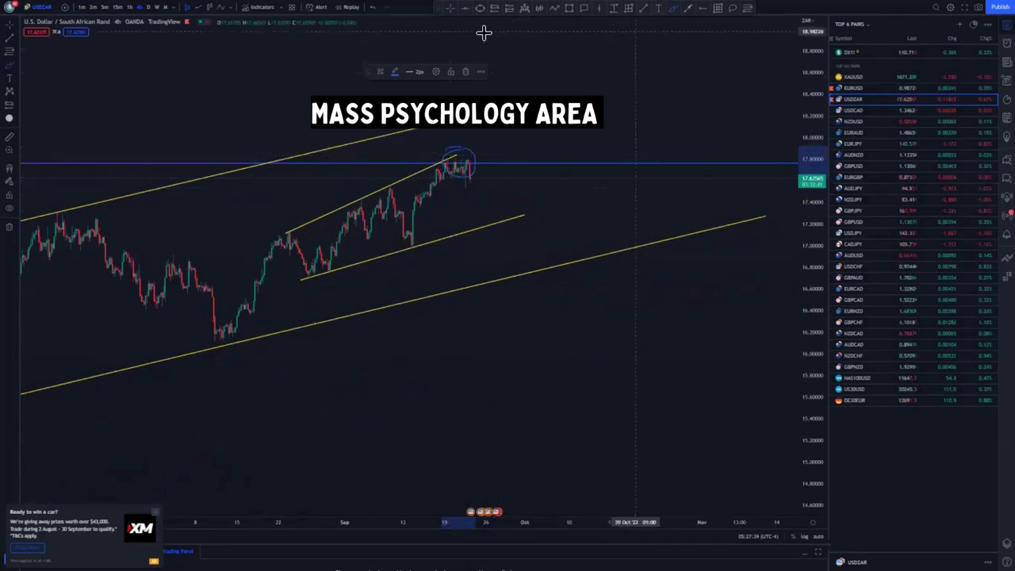
{"action": "left_click", "coordinate": [464, 72]}
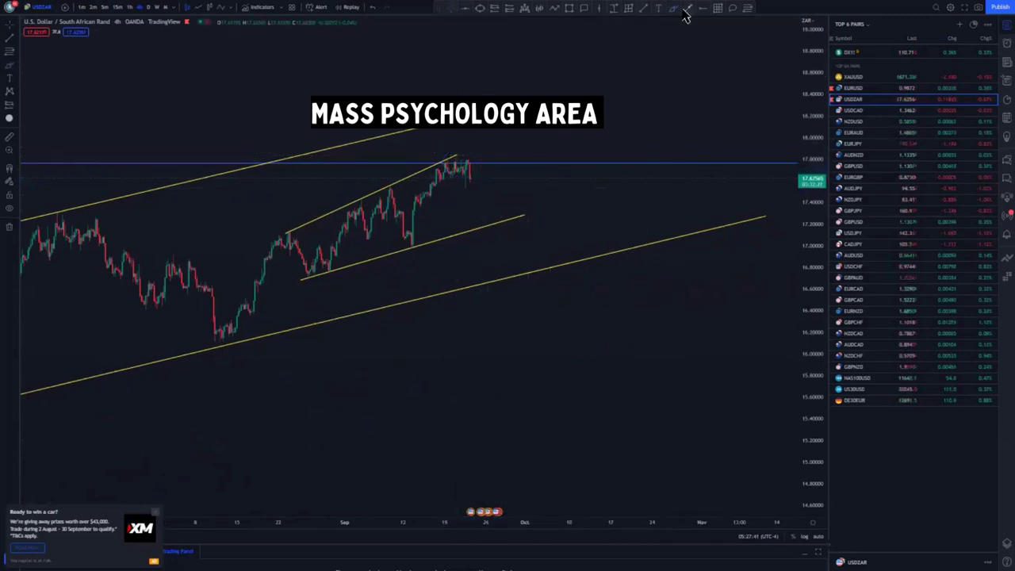
{"action": "mouse_move", "coordinate": [468, 172]}
{"action": "left_mouse_down"}
{"action": "mouse_move", "coordinate": [479, 123]}
{"action": "mouse_move", "coordinate": [495, 182]}
{"action": "mouse_move", "coordinate": [502, 164]}
{"action": "mouse_move", "coordinate": [499, 185]}
{"action": "mouse_move", "coordinate": [504, 173]}
{"action": "mouse_move", "coordinate": [535, 283]}
{"action": "left_mouse_up"}
{"action": "scroll", "coordinate": [175, 161], "scroll_direction": "down", "scroll_amount": 5}
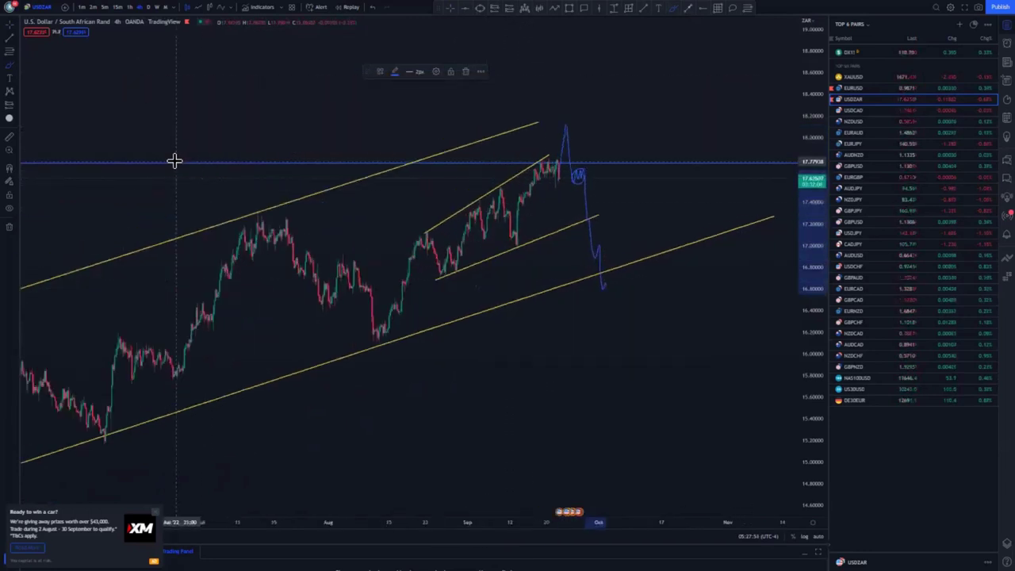
{"action": "left_click", "coordinate": [373, 8]}
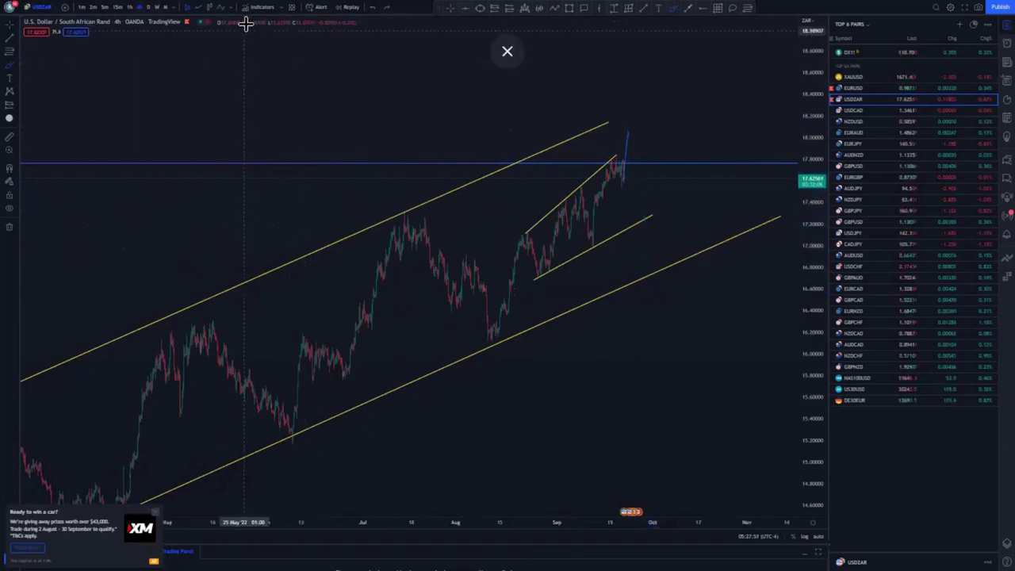
- Switch the chart to the 1-hour timeframe and frame the smaller channel with the latest highs at the upper ray
{"action": "left_click", "coordinate": [129, 7]}
{"action": "scroll", "coordinate": [225, 129], "scroll_direction": "down", "scroll_amount": 8}
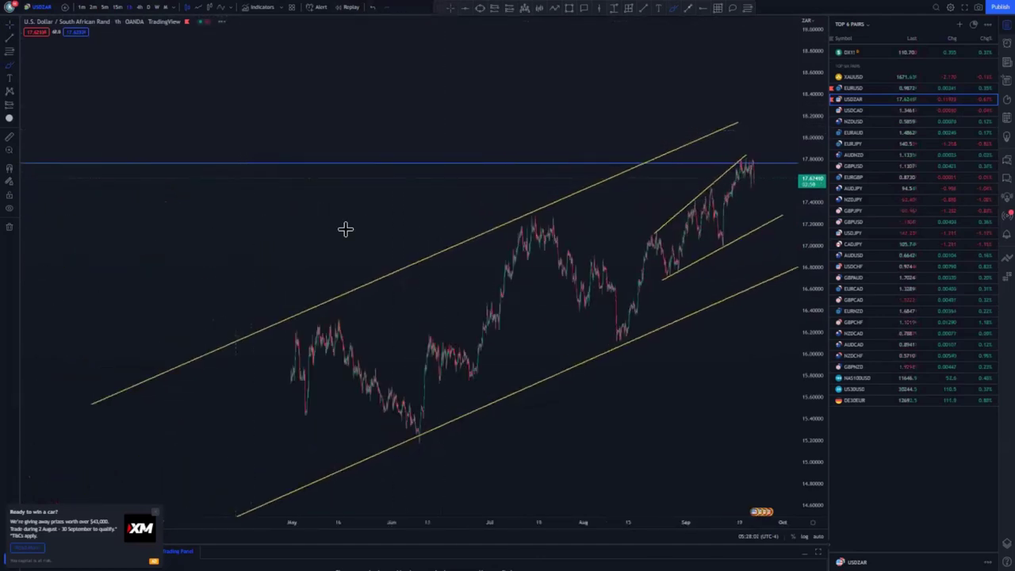
{"action": "left_click_drag", "start_coordinate": [345, 229], "coordinate": [214, 185]}
{"action": "left_click_drag", "start_coordinate": [804, 353], "coordinate": [804, 298]}
{"action": "scroll", "coordinate": [684, 299], "scroll_direction": "up", "scroll_amount": 3}
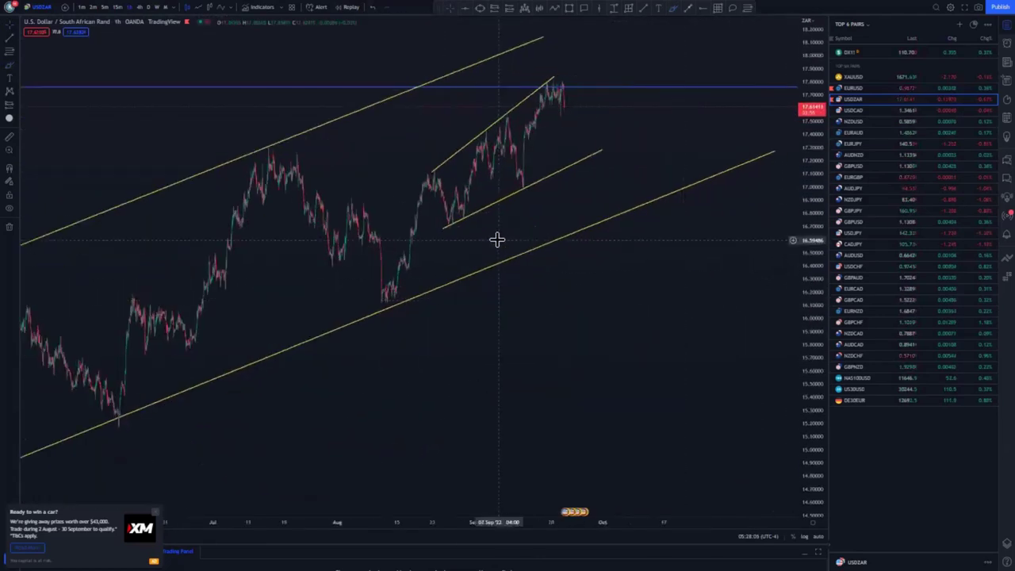
{"action": "left_click_drag", "start_coordinate": [497, 239], "coordinate": [554, 284]}
{"action": "scroll", "coordinate": [555, 282], "scroll_direction": "up", "scroll_amount": 6}
{"action": "left_click_drag", "start_coordinate": [465, 248], "coordinate": [645, 258]}
{"action": "scroll", "coordinate": [634, 265], "scroll_direction": "up", "scroll_amount": 7}
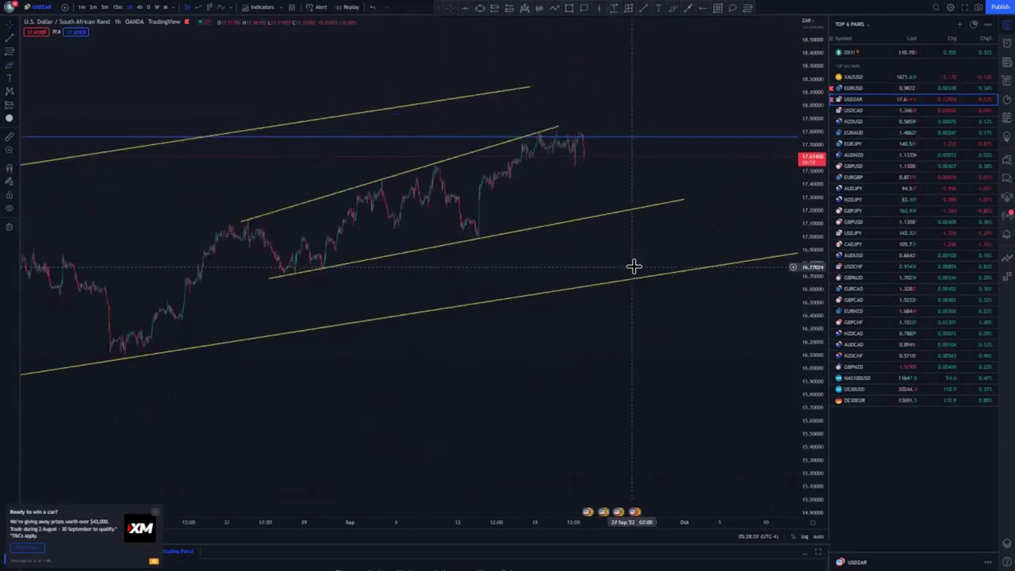
{"action": "left_click_drag", "start_coordinate": [811, 373], "coordinate": [790, 244]}
{"action": "left_click_drag", "start_coordinate": [548, 262], "coordinate": [616, 326]}
{"action": "left_click_drag", "start_coordinate": [808, 361], "coordinate": [803, 339]}
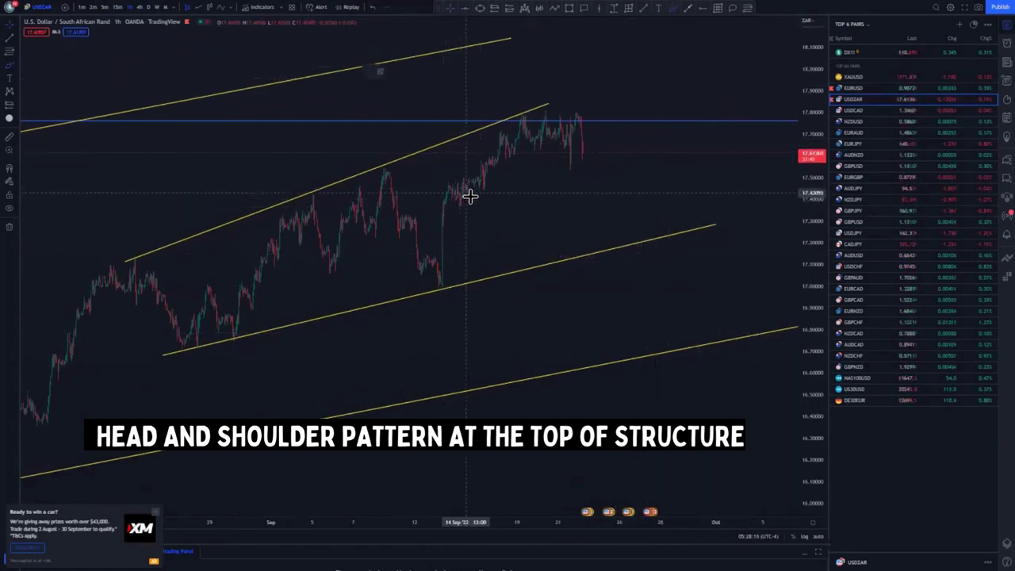
- Brush the head-and-shoulders swings along the upper ray and place a horizontal ray at the latest swing low, about 17.54
{"action": "left_click", "coordinate": [492, 168]}
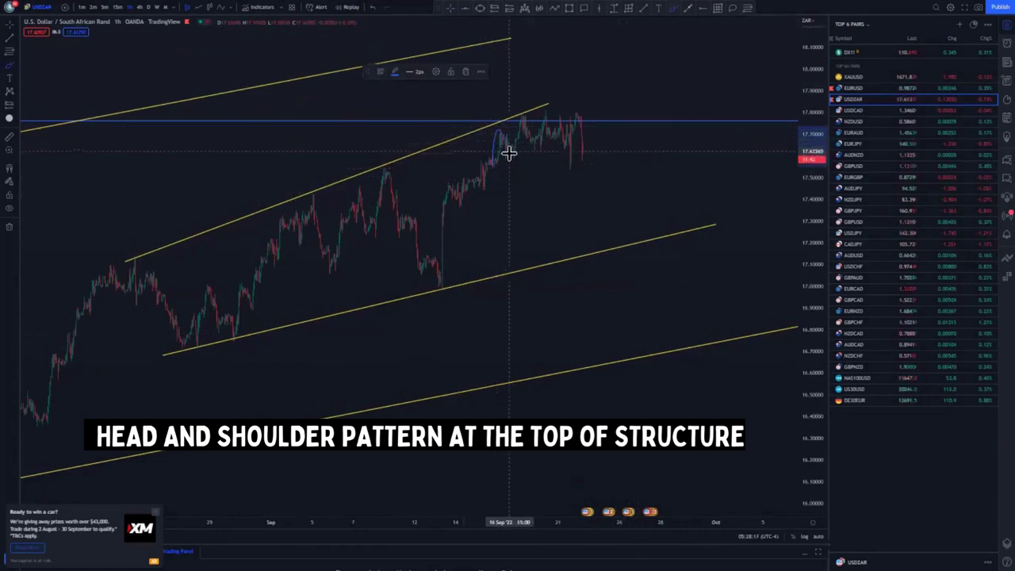
{"action": "mouse_move", "coordinate": [512, 157]}
{"action": "left_mouse_down"}
{"action": "mouse_move", "coordinate": [519, 111]}
{"action": "mouse_move", "coordinate": [585, 124]}
{"action": "mouse_move", "coordinate": [586, 141]}
{"action": "left_mouse_up"}
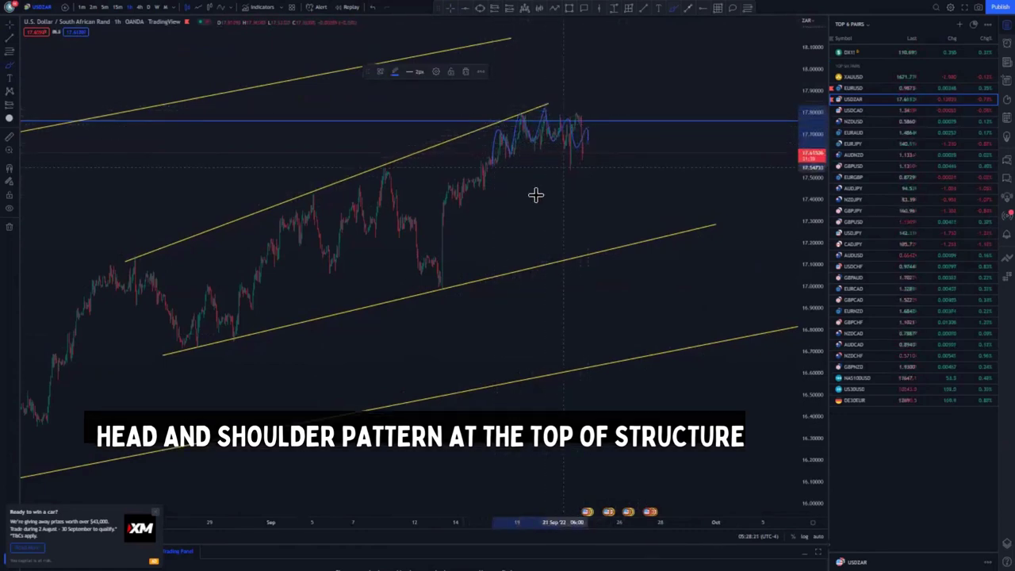
{"action": "scroll", "coordinate": [536, 195], "scroll_direction": "up", "scroll_amount": 4}
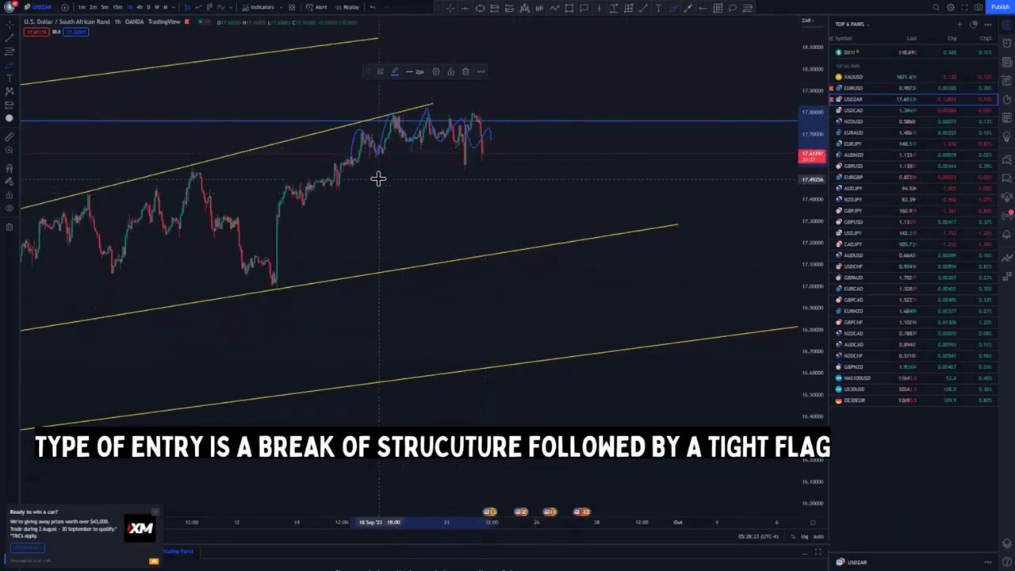
{"action": "left_click", "coordinate": [703, 8]}
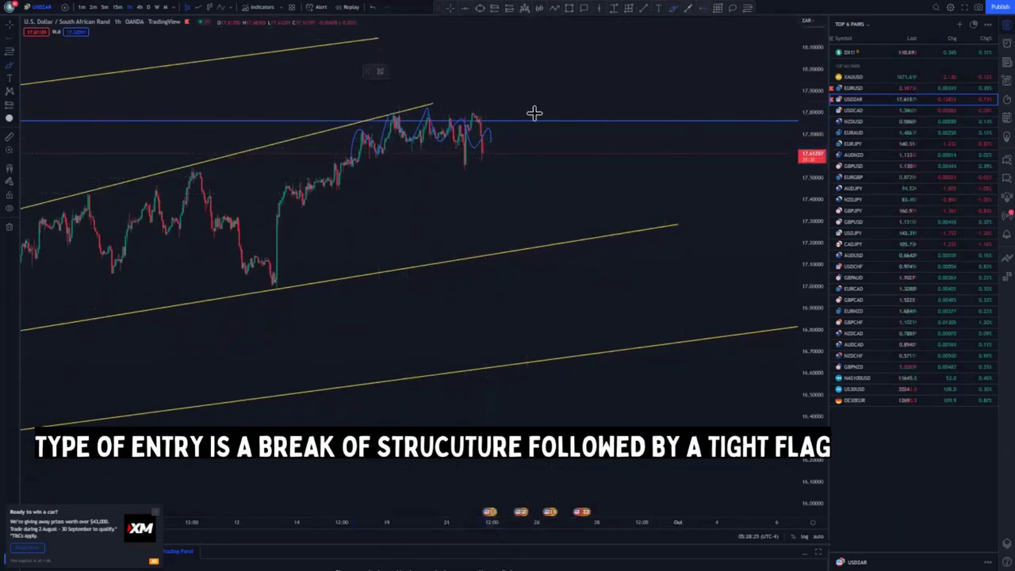
{"action": "left_click", "coordinate": [454, 170]}
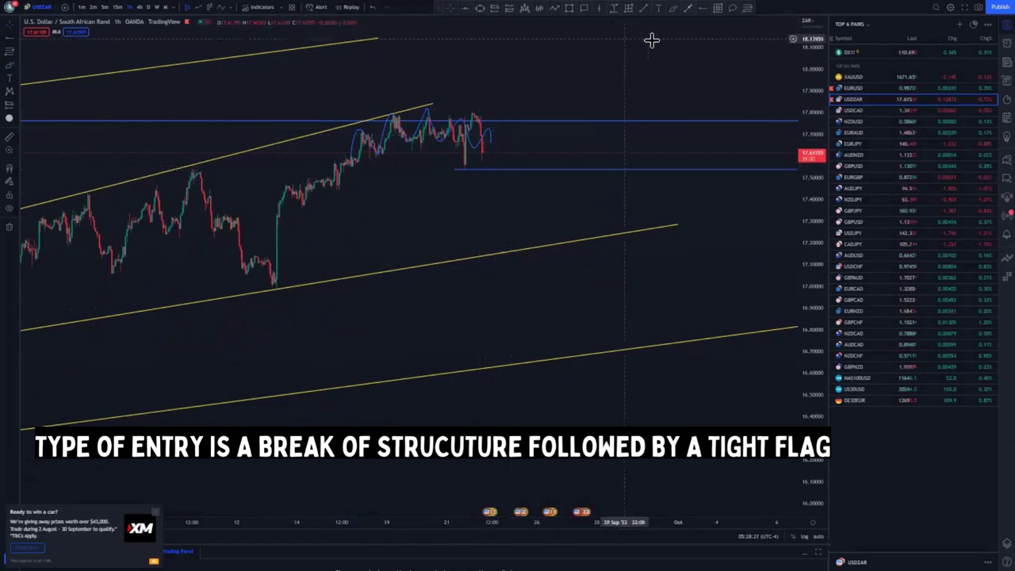
- Brush a projected break below the 17.54 ray, a tight flag, and a fall to the outer channel's lower line at about 16.7
{"action": "left_click_drag", "start_coordinate": [485, 150], "coordinate": [485, 207]}
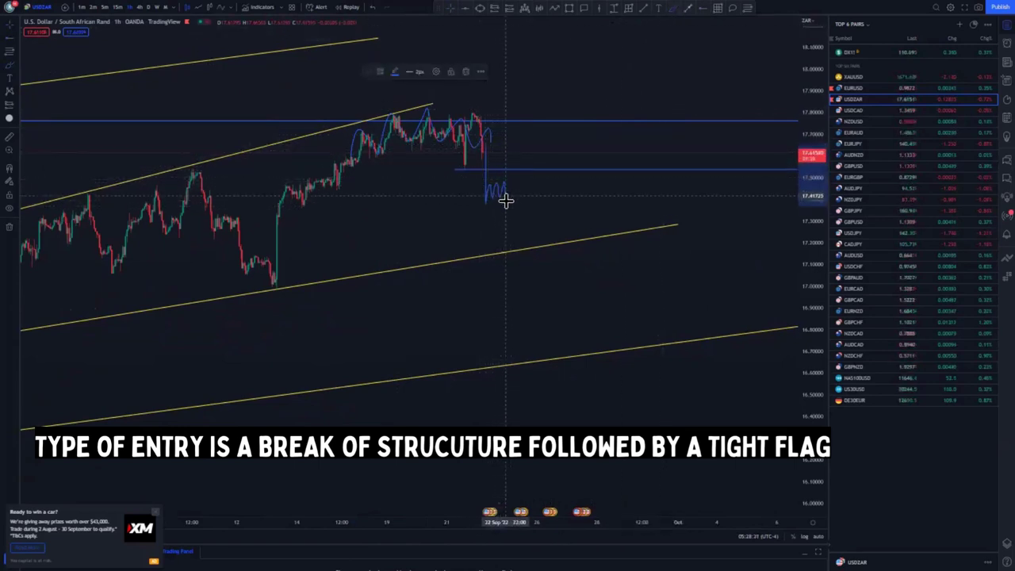
{"action": "left_click_drag", "start_coordinate": [508, 189], "coordinate": [528, 353]}
{"action": "scroll", "coordinate": [514, 333], "scroll_direction": "down", "scroll_amount": 5}
{"action": "scroll", "coordinate": [513, 329], "scroll_direction": "down", "scroll_amount": 5}
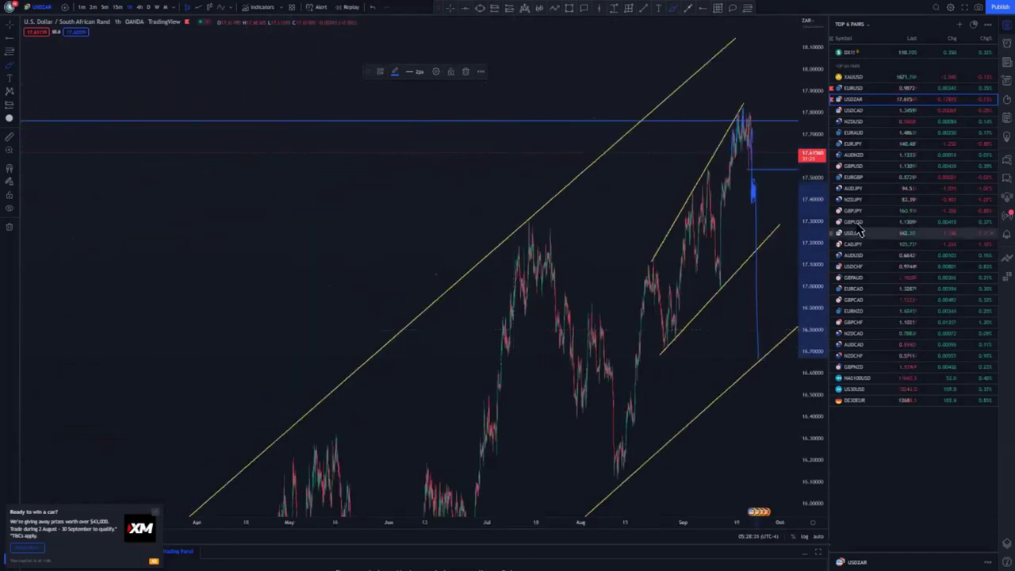
- Open the EURCAD daily chart and frame the downtrend from early 2021 to the latest price
{"action": "left_click_drag", "start_coordinate": [810, 91], "coordinate": [811, 325]}
{"action": "left_click", "coordinate": [852, 88]}
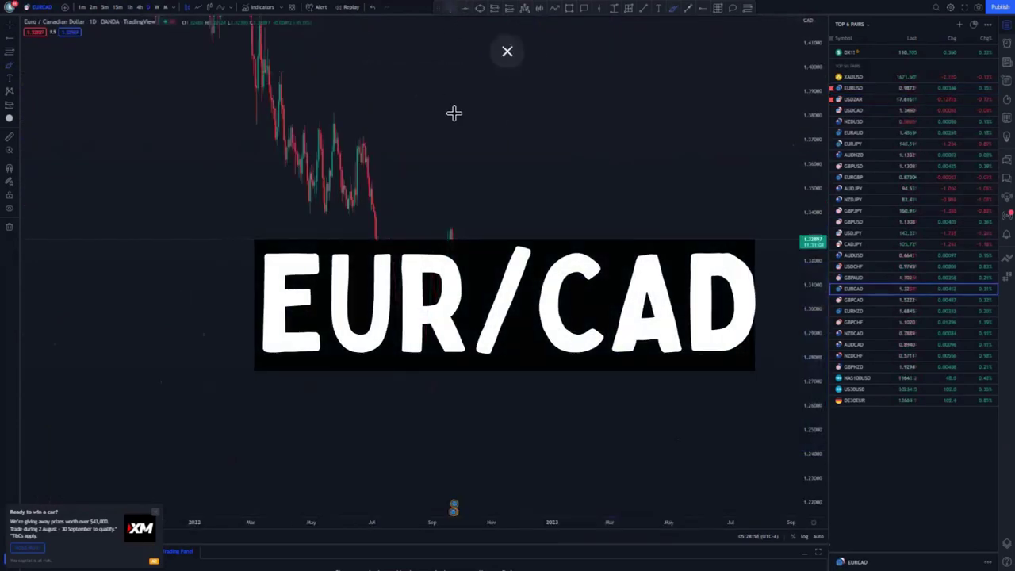
{"action": "left_click_drag", "start_coordinate": [475, 262], "coordinate": [734, 305]}
{"action": "left_click_drag", "start_coordinate": [809, 99], "coordinate": [810, 337]}
{"action": "left_click_drag", "start_coordinate": [499, 285], "coordinate": [493, 296]}
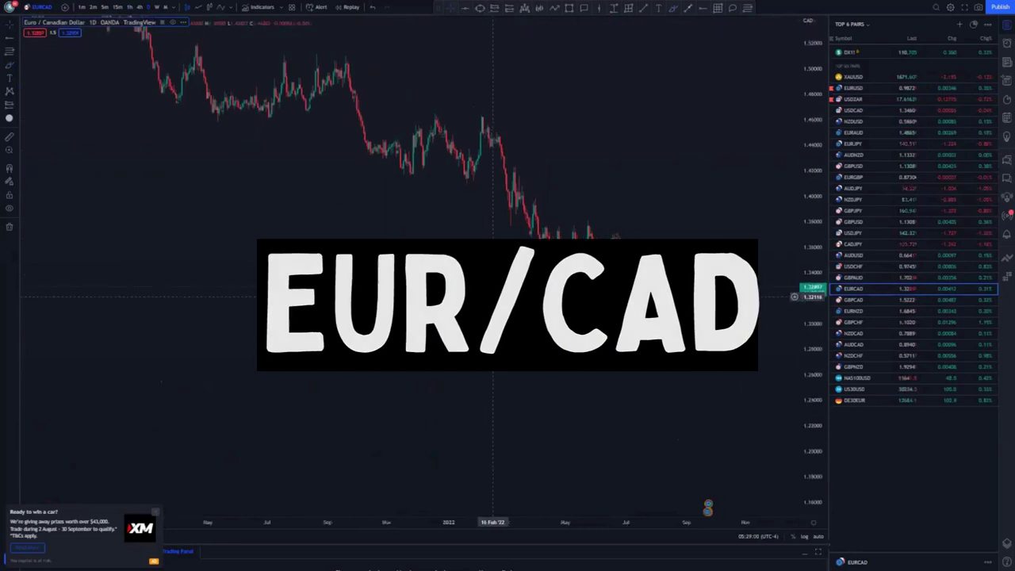
{"action": "scroll", "coordinate": [471, 319], "scroll_direction": "up", "scroll_amount": 3}
{"action": "left_click_drag", "start_coordinate": [809, 383], "coordinate": [808, 312]}
{"action": "scroll", "coordinate": [353, 299], "scroll_direction": "up", "scroll_amount": 2}
{"action": "left_click_drag", "start_coordinate": [364, 310], "coordinate": [399, 341]}
{"action": "scroll", "coordinate": [412, 321], "scroll_direction": "up", "scroll_amount": 2}
{"action": "scroll", "coordinate": [398, 337], "scroll_direction": "down", "scroll_amount": 6}
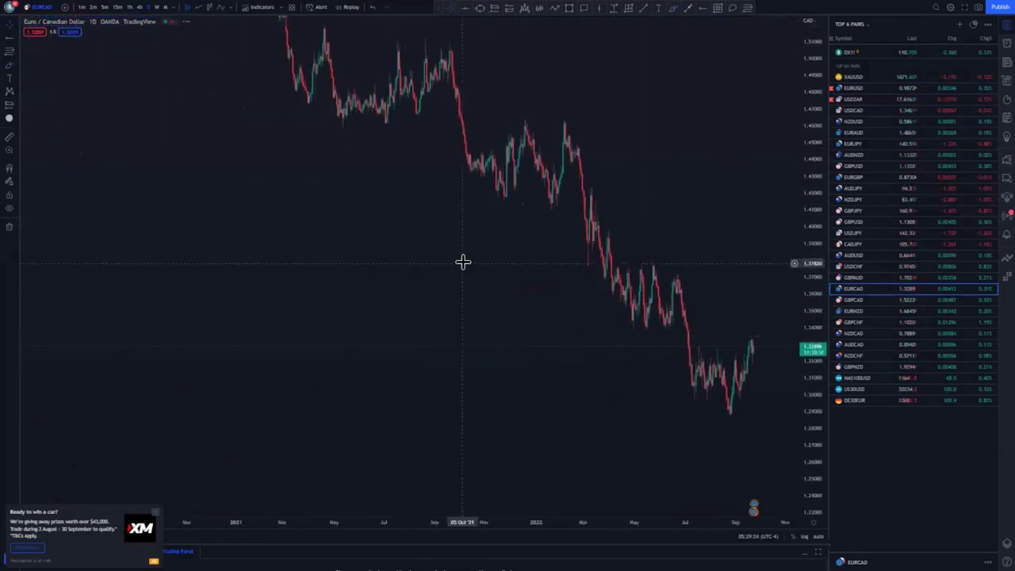
{"action": "left_click_drag", "start_coordinate": [462, 262], "coordinate": [420, 335]}
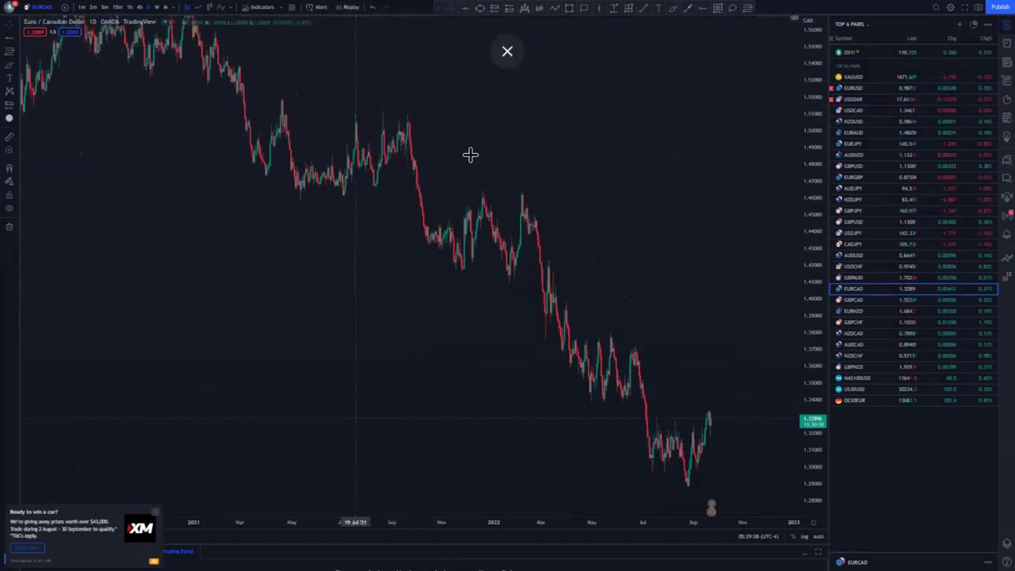
- Start the bar replay on EURCAD at the early February 2022 high and frame the preceding swings
{"action": "left_click", "coordinate": [516, 321]}
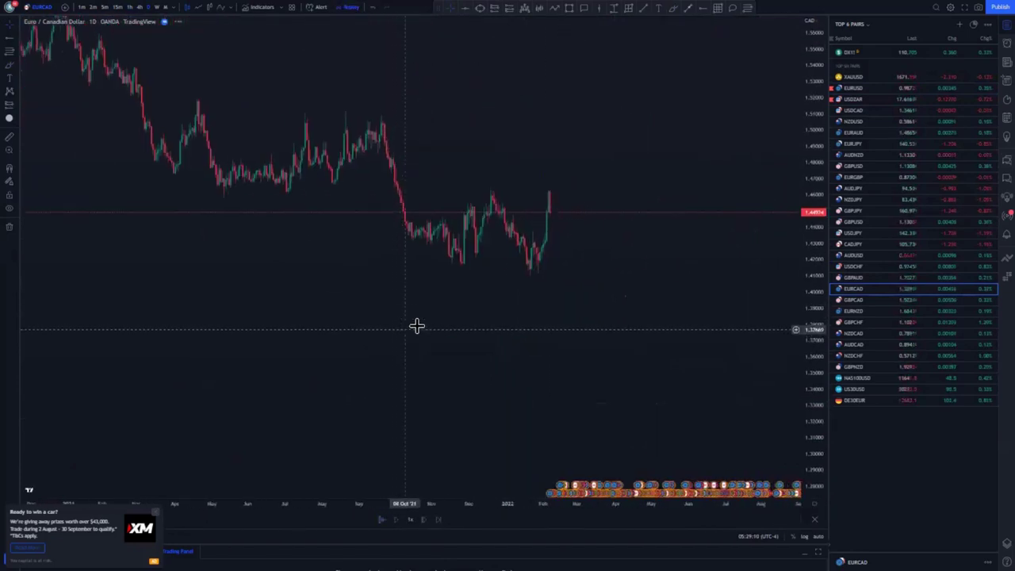
{"action": "left_click_drag", "start_coordinate": [814, 395], "coordinate": [814, 298]}
{"action": "left_click_drag", "start_coordinate": [278, 273], "coordinate": [468, 313]}
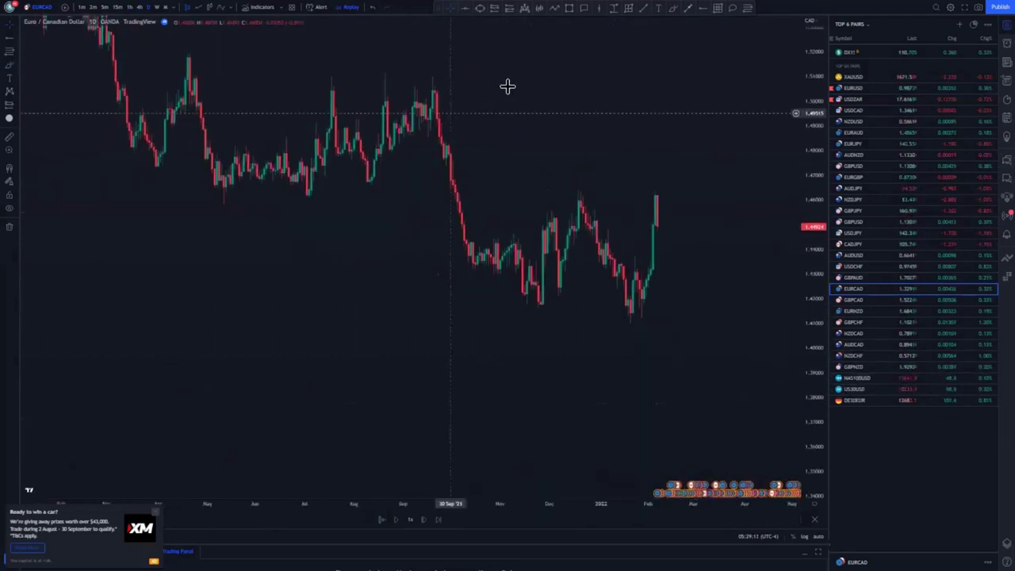
{"action": "left_click_drag", "start_coordinate": [634, 289], "coordinate": [528, 286]}
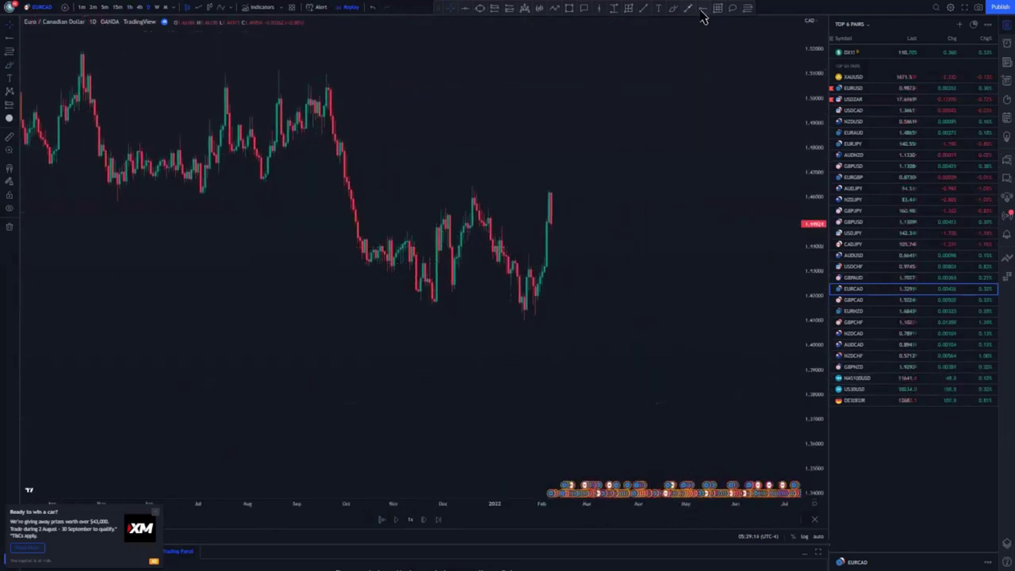
- Place horizontal rays at the last leg's swing high, about 1.464, and its swing low, about 1.41
{"action": "left_click", "coordinate": [470, 187]}
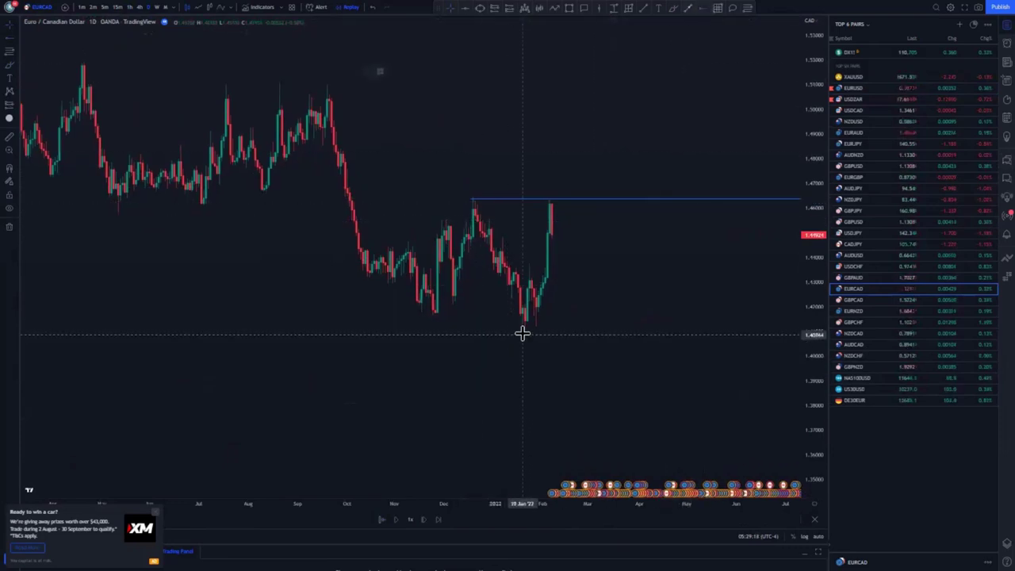
{"action": "left_click_drag", "start_coordinate": [520, 328], "coordinate": [520, 331]}
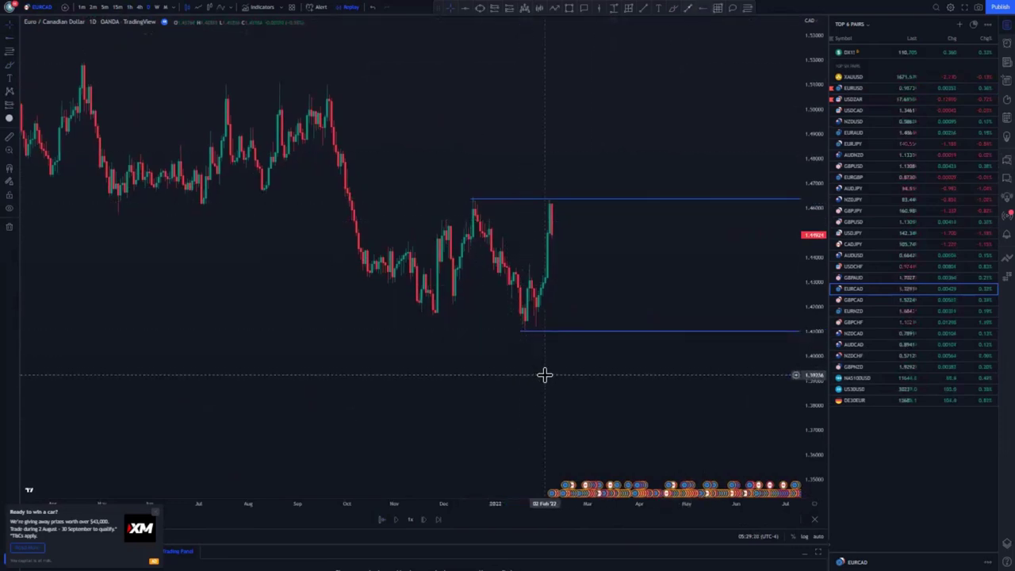
{"action": "scroll", "coordinate": [348, 370], "scroll_direction": "up", "scroll_amount": 1}
{"action": "scroll", "coordinate": [468, 370], "scroll_direction": "up", "scroll_amount": 4}
{"action": "left_click_drag", "start_coordinate": [349, 367], "coordinate": [421, 373]}
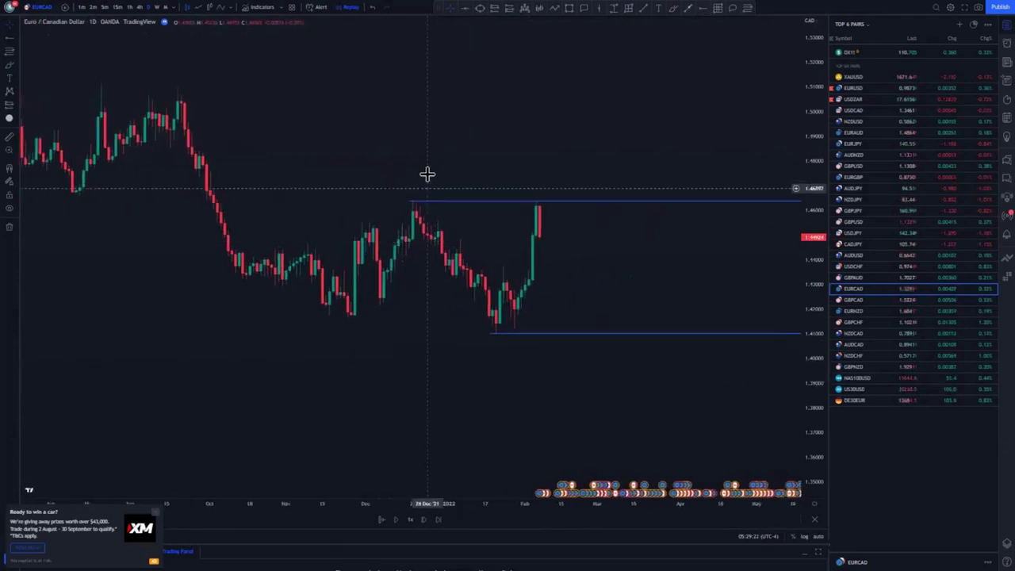
{"action": "left_click_drag", "start_coordinate": [438, 201], "coordinate": [442, 200]}
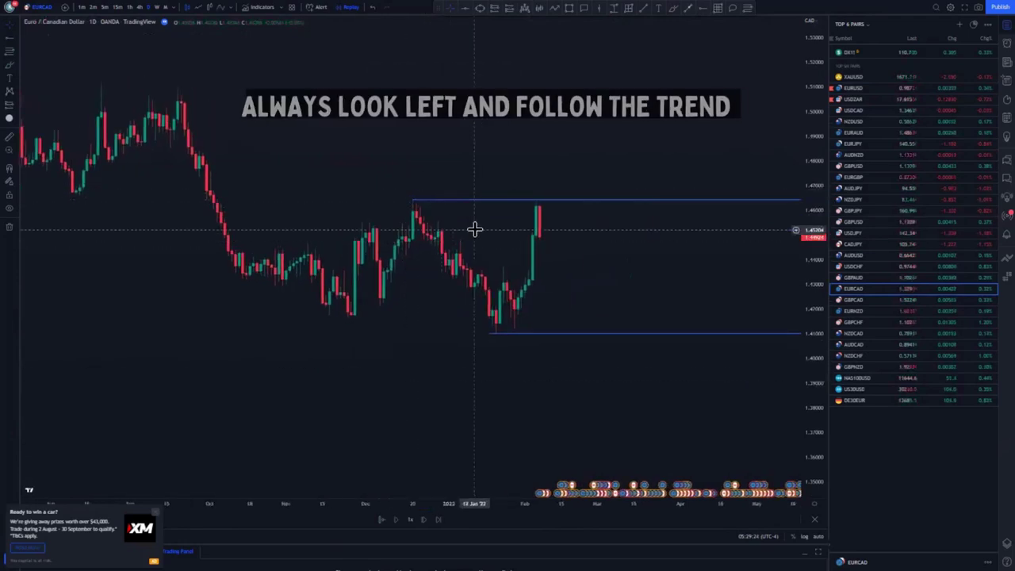
- Brush the downtrend swings and a projected fall from the circled retest of the upper ray, and remove the sketches
{"action": "left_click_drag", "start_coordinate": [474, 230], "coordinate": [577, 151]}
{"action": "mouse_move", "coordinate": [341, 97]}
{"action": "left_mouse_down"}
{"action": "mouse_move", "coordinate": [421, 326]}
{"action": "mouse_move", "coordinate": [496, 277]}
{"action": "mouse_move", "coordinate": [539, 225]}
{"action": "mouse_move", "coordinate": [554, 299]}
{"action": "mouse_move", "coordinate": [582, 344]}
{"action": "mouse_move", "coordinate": [609, 199]}
{"action": "mouse_move", "coordinate": [623, 191]}
{"action": "mouse_move", "coordinate": [671, 317]}
{"action": "left_mouse_up"}
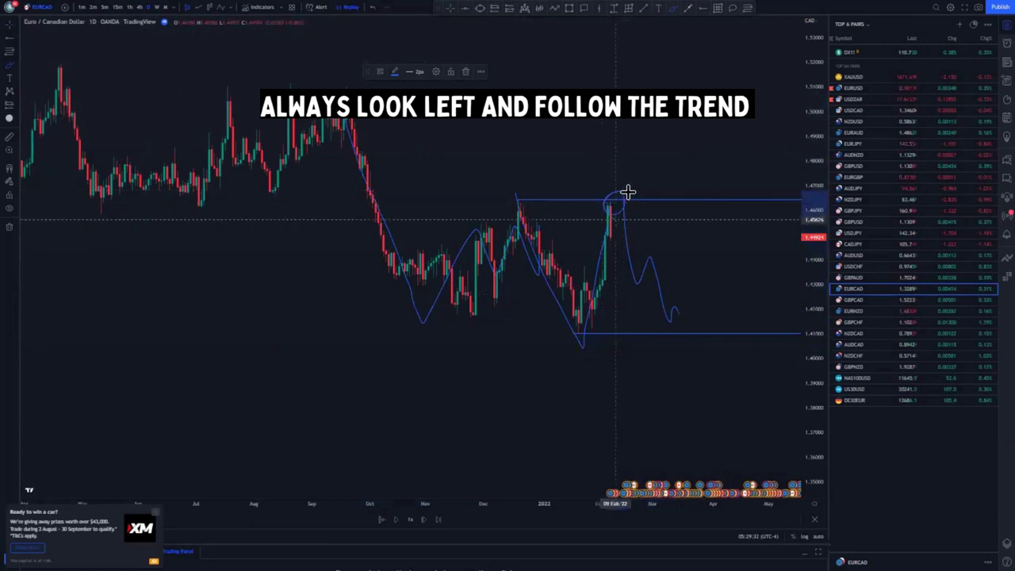
{"action": "left_click_drag", "start_coordinate": [595, 201], "coordinate": [617, 193]}
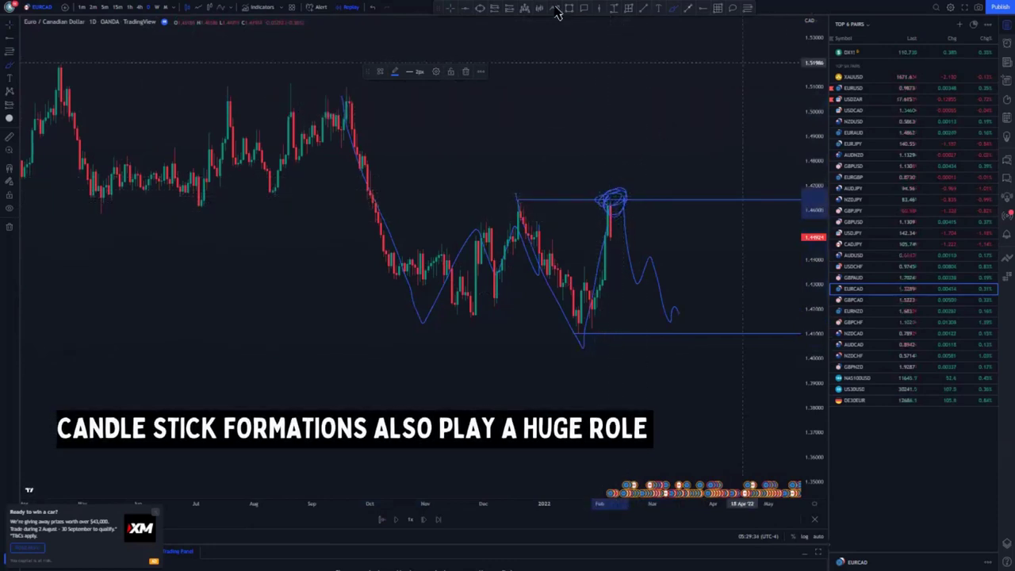
{"action": "left_click", "coordinate": [377, 8]}
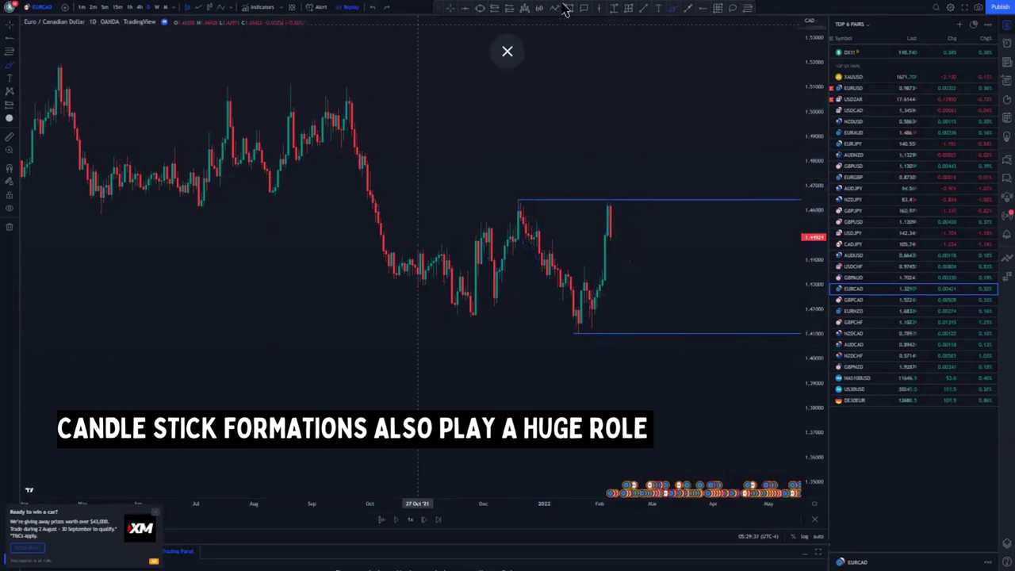
- Box the latest candles at the upper ray with a rectangle and brush a projected fall to the lower ray at about 1.41
{"action": "scroll", "coordinate": [508, 114], "scroll_direction": "up", "scroll_amount": 2}
{"action": "left_click", "coordinate": [489, 193]}
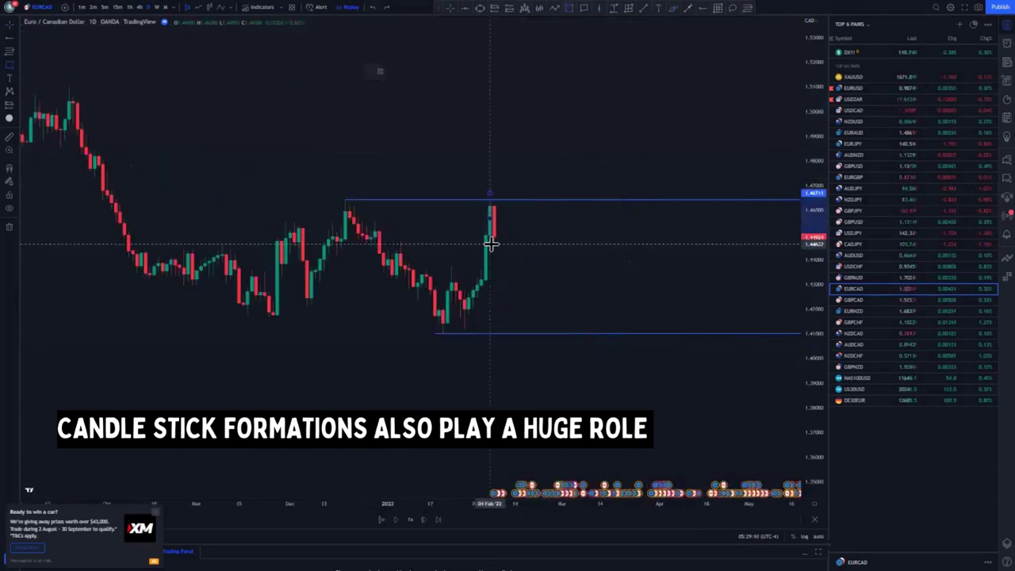
{"action": "left_click", "coordinate": [500, 247]}
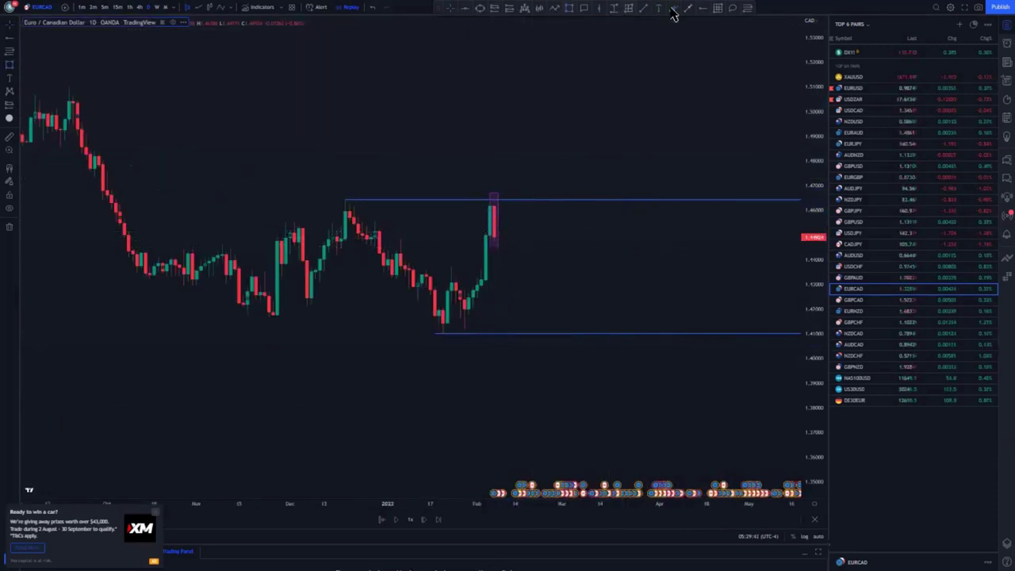
{"action": "left_click_drag", "start_coordinate": [498, 237], "coordinate": [539, 336]}
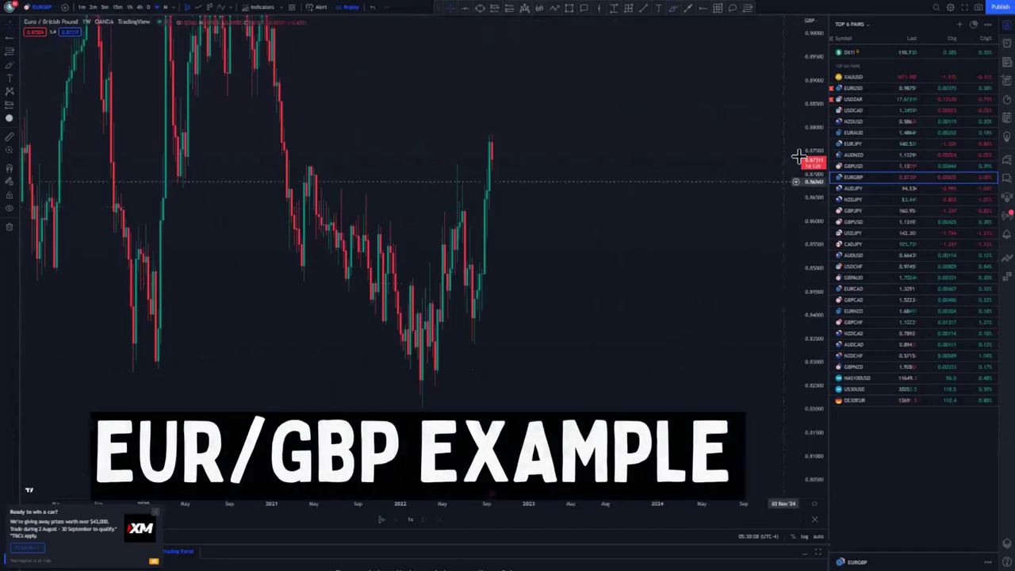
- Place horizontal rays on the EURGBP weekly chart at the 2021 swing high, about 0.872, and the 2022 low, about 0.821
{"action": "scroll", "coordinate": [638, 369], "scroll_direction": "up", "scroll_amount": 2}
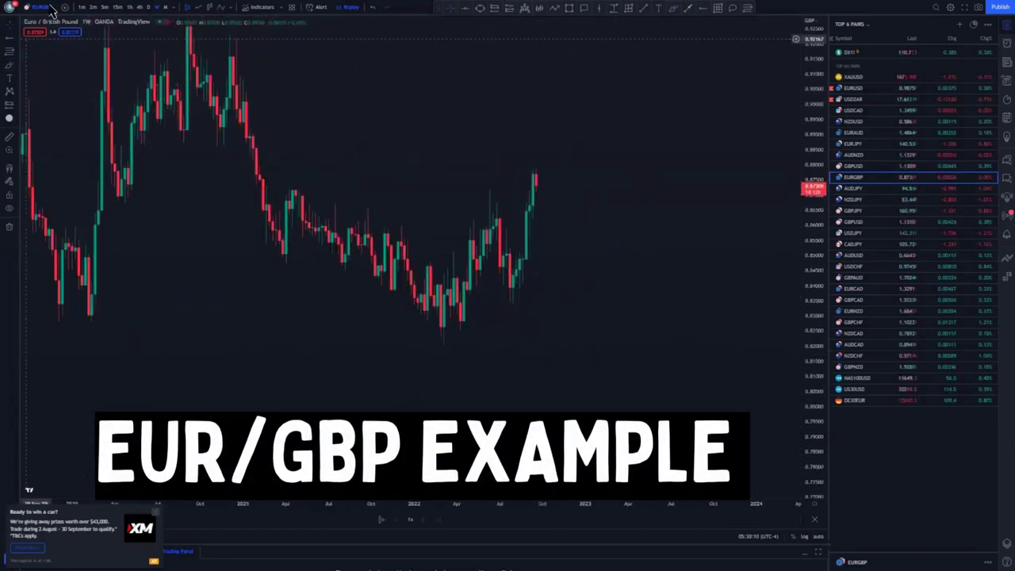
{"action": "left_click_drag", "start_coordinate": [407, 356], "coordinate": [520, 206]}
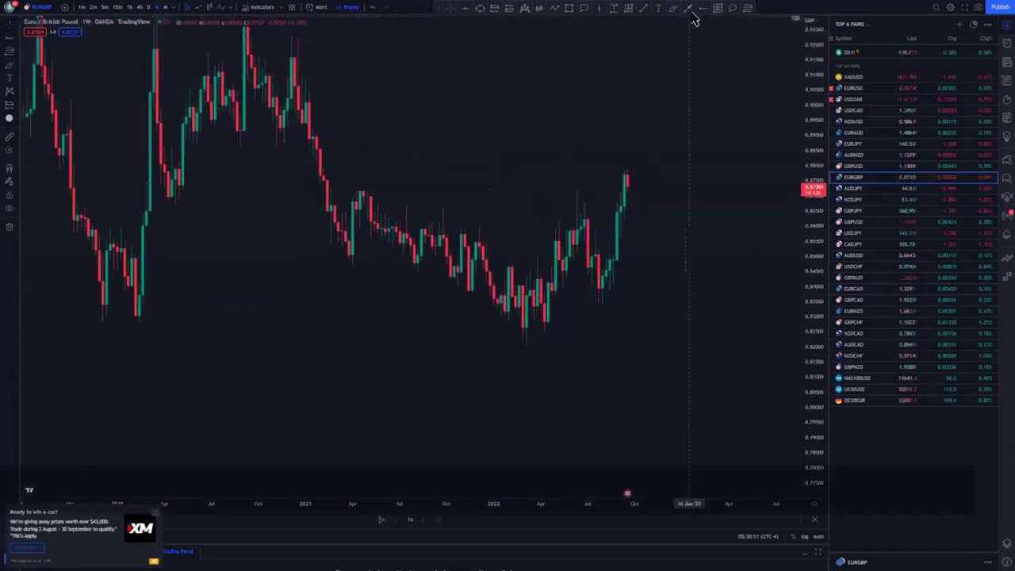
{"action": "left_click", "coordinate": [357, 190]}
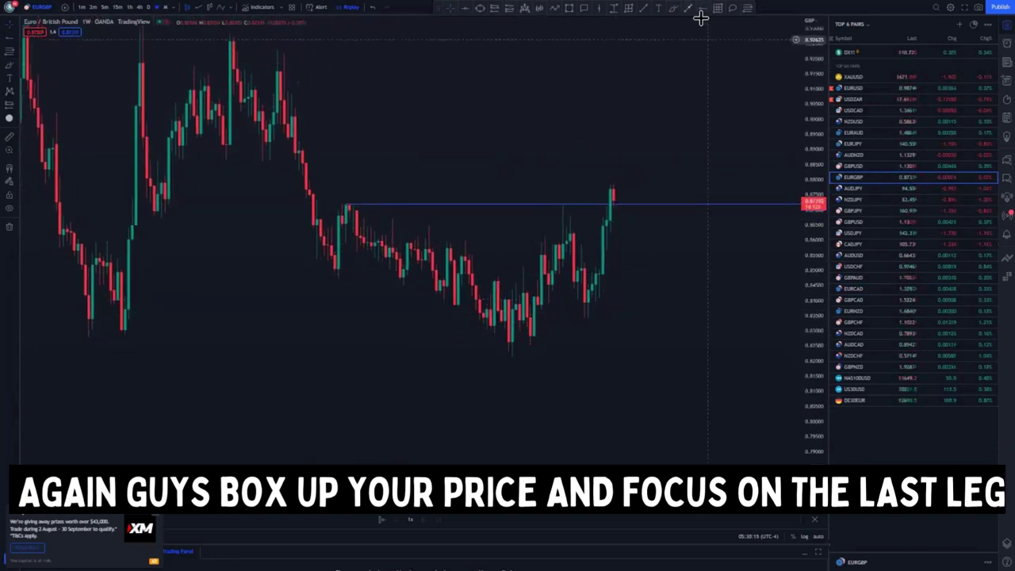
{"action": "left_click", "coordinate": [512, 359]}
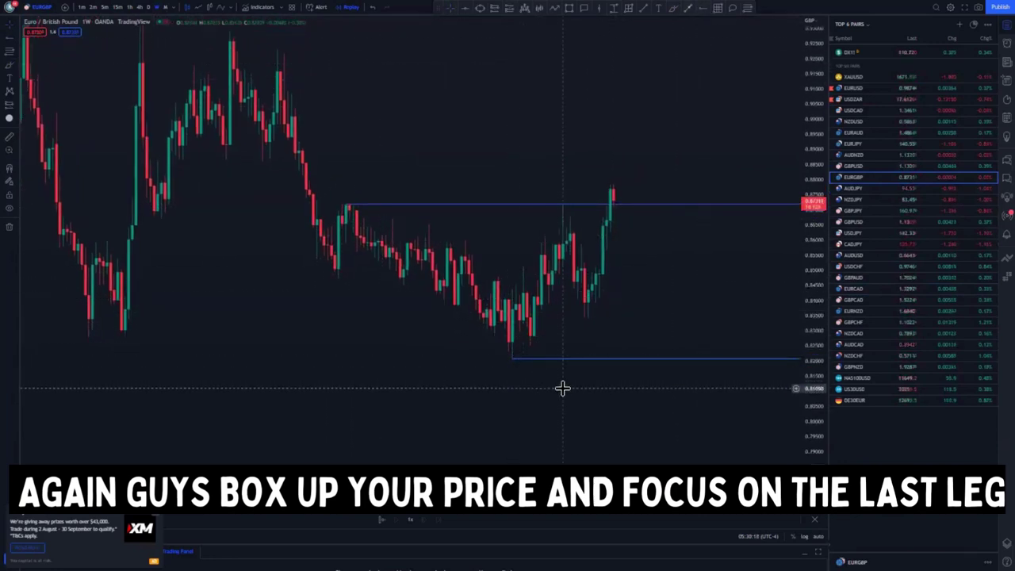
- Brush the EURGBP swings and a projected fall from the circled latest high to the lower ray, and remove the sketches
{"action": "scroll", "coordinate": [557, 395], "scroll_direction": "down", "scroll_amount": 4}
{"action": "left_click_drag", "start_coordinate": [489, 382], "coordinate": [419, 402]}
{"action": "scroll", "coordinate": [439, 383], "scroll_direction": "down", "scroll_amount": 3}
{"action": "left_click_drag", "start_coordinate": [447, 354], "coordinate": [434, 380]}
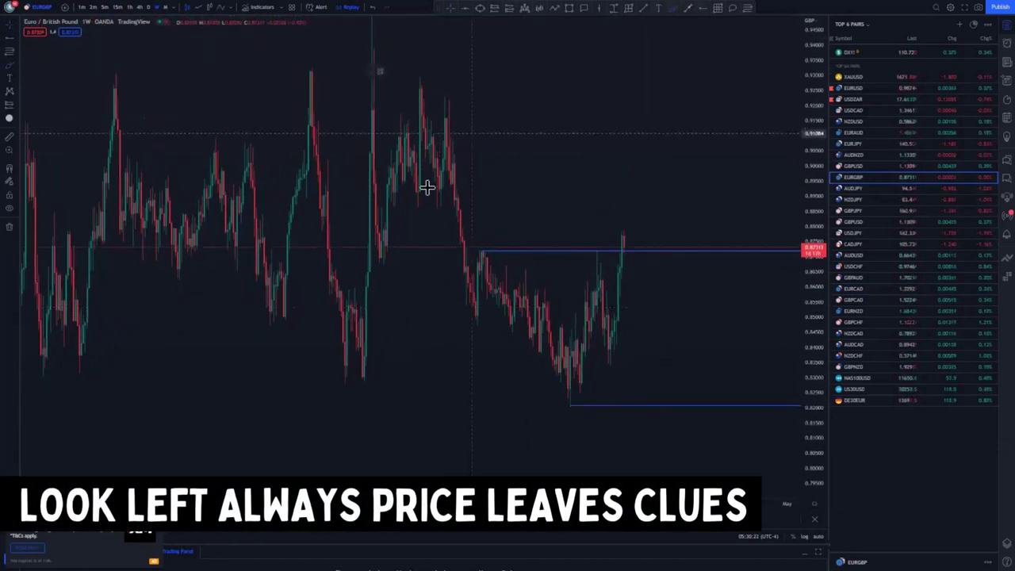
{"action": "left_click", "coordinate": [443, 104]}
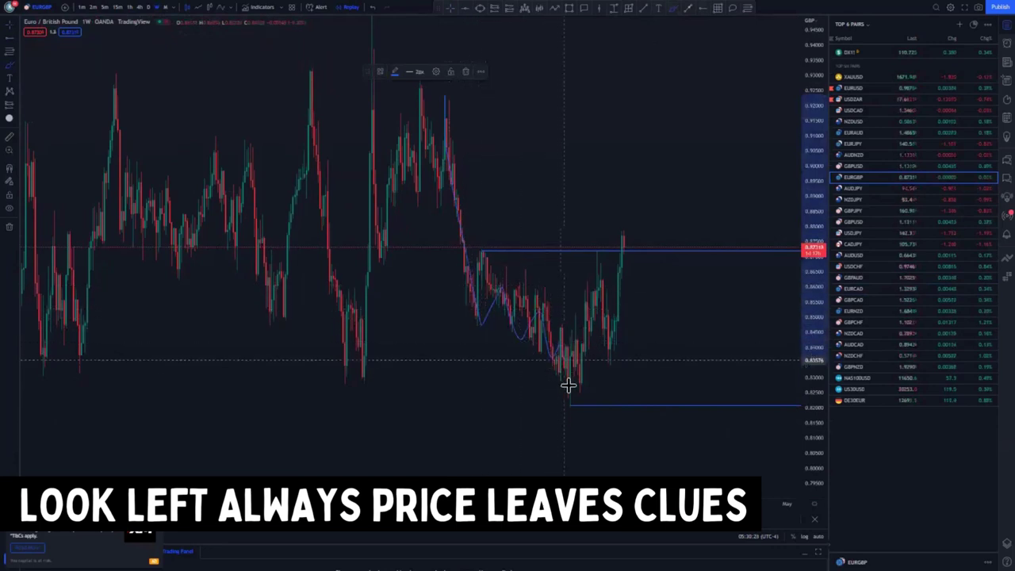
{"action": "mouse_move", "coordinate": [612, 290]}
{"action": "left_mouse_down"}
{"action": "mouse_move", "coordinate": [630, 236]}
{"action": "mouse_move", "coordinate": [685, 385]}
{"action": "left_mouse_up"}
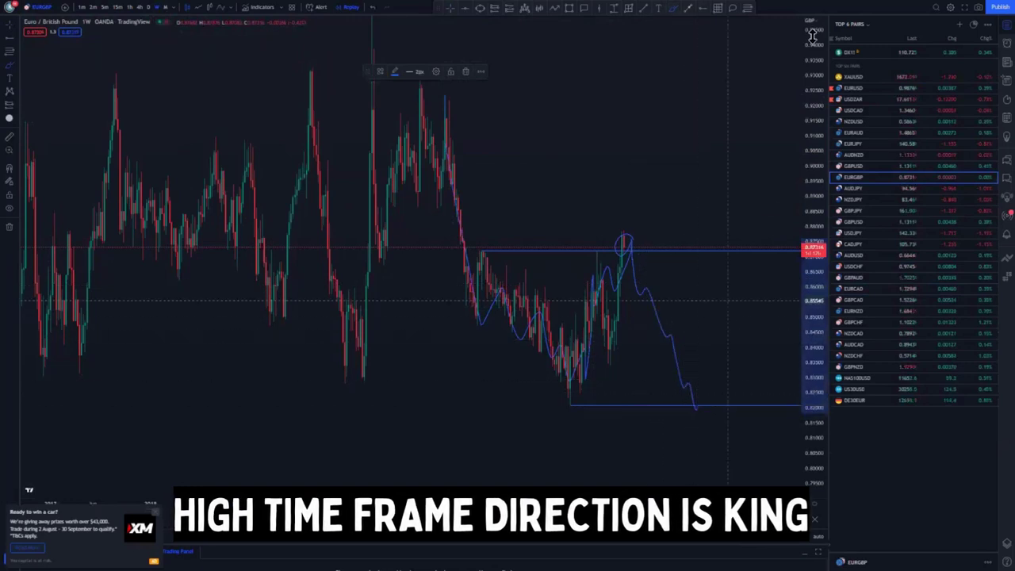
{"action": "left_click", "coordinate": [374, 6]}
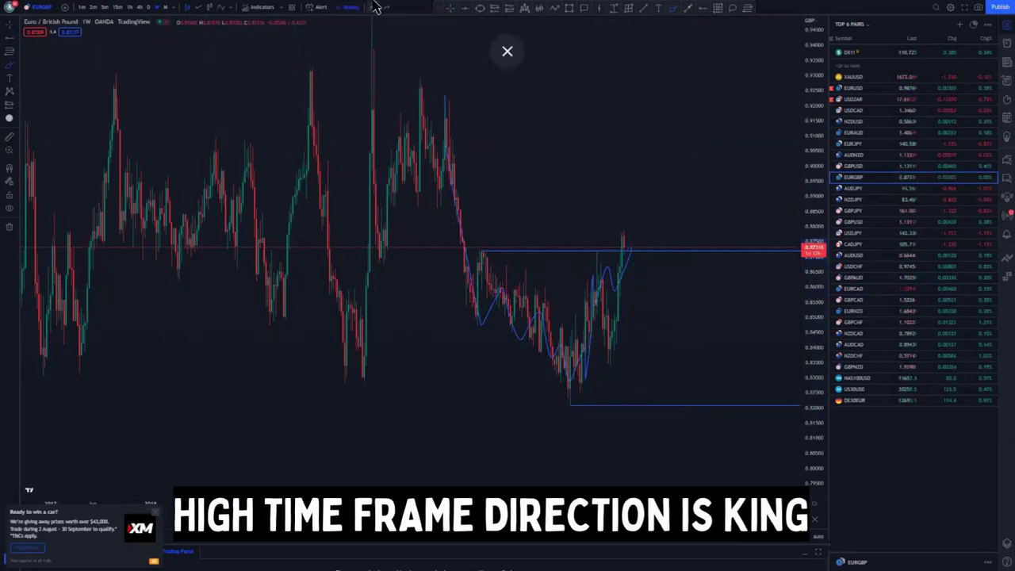
{"action": "left_click", "coordinate": [374, 6]}
{"action": "left_click", "coordinate": [374, 7]}
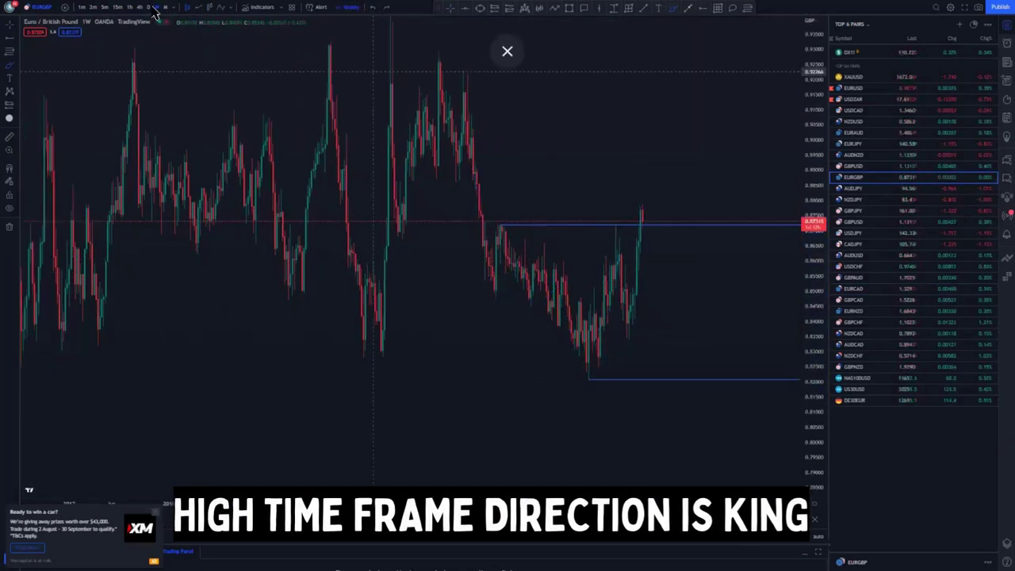
- Switch EURGBP to the daily timeframe, frame the latest rally at the upper ray, and delete the stray brush stroke
{"action": "scroll", "coordinate": [439, 240], "scroll_direction": "up", "scroll_amount": 3}
{"action": "type", "text": "1d"}
{"action": "key", "text": "Return"}
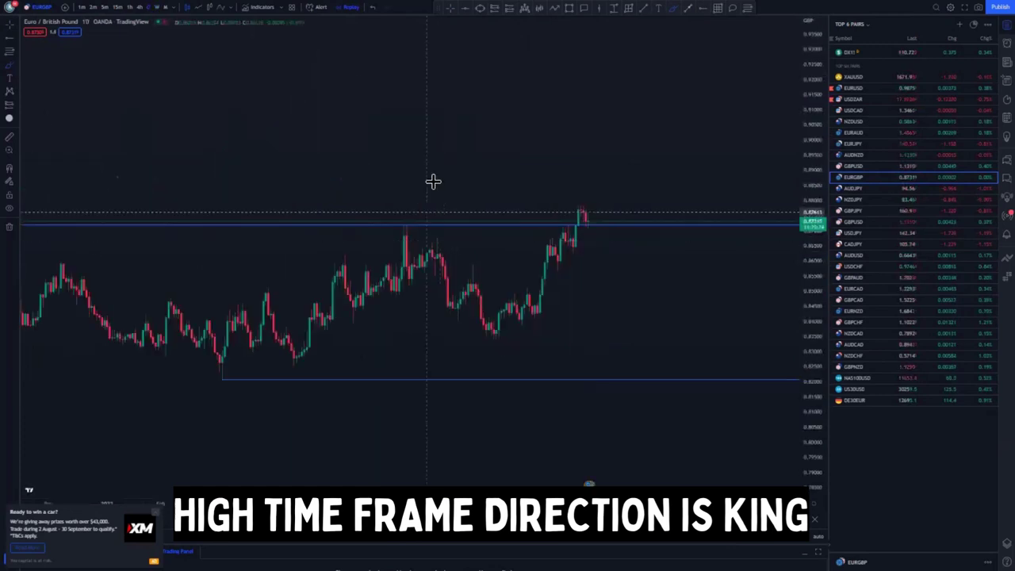
{"action": "scroll", "coordinate": [589, 457], "scroll_direction": "up", "scroll_amount": 3}
{"action": "left_click_drag", "start_coordinate": [784, 225], "coordinate": [794, 176]}
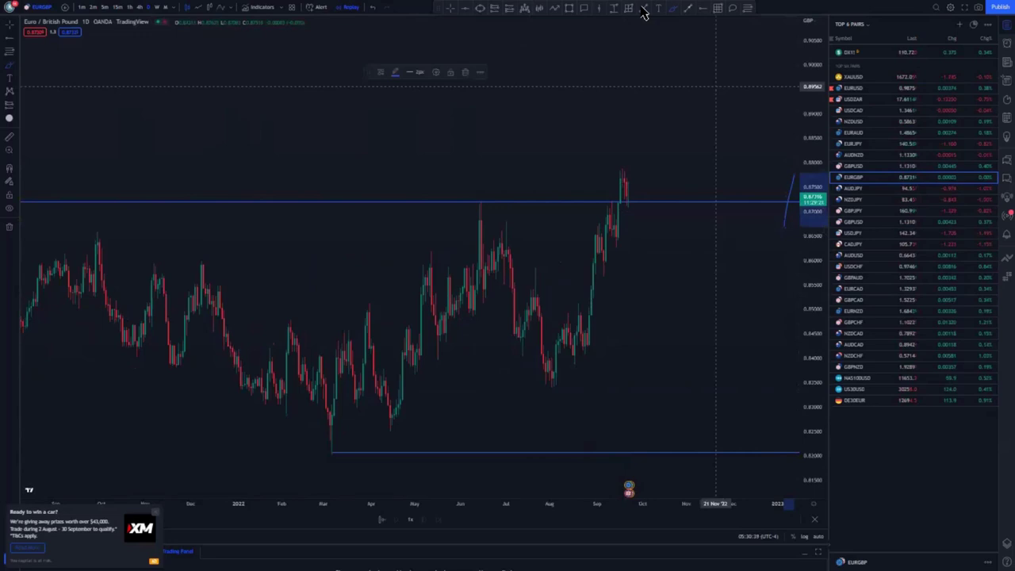
{"action": "left_click", "coordinate": [465, 72]}
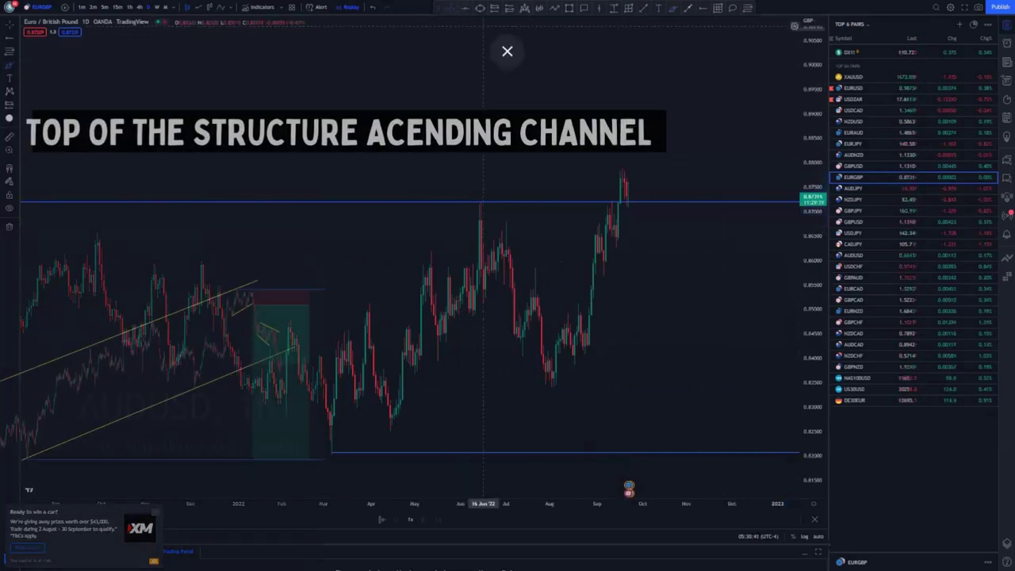
- Brush a small ascending channel around the latest daily rally through the upper ray, and remove the sketches
{"action": "left_click_drag", "start_coordinate": [596, 230], "coordinate": [620, 168]}
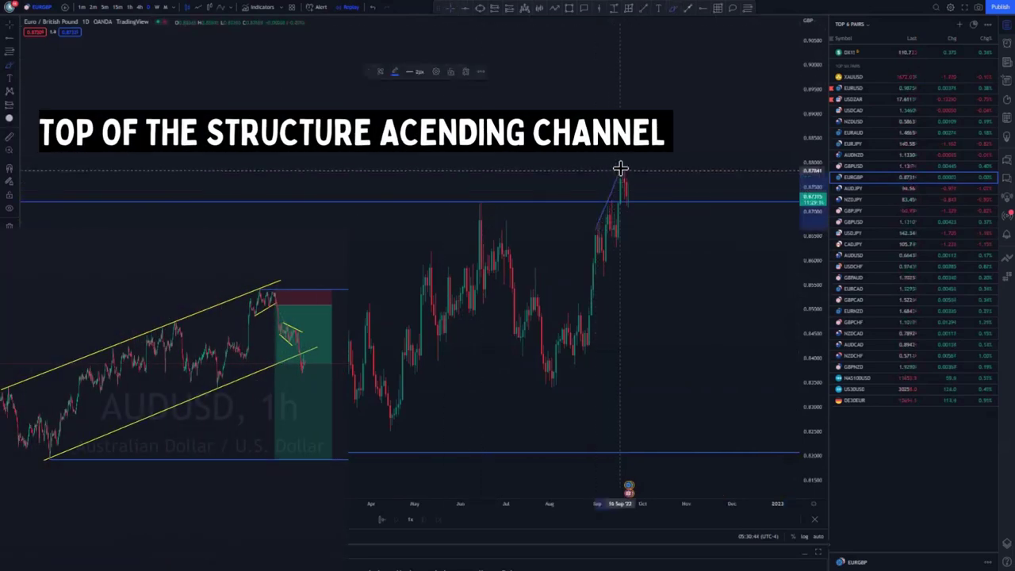
{"action": "left_click_drag", "start_coordinate": [605, 277], "coordinate": [652, 195]}
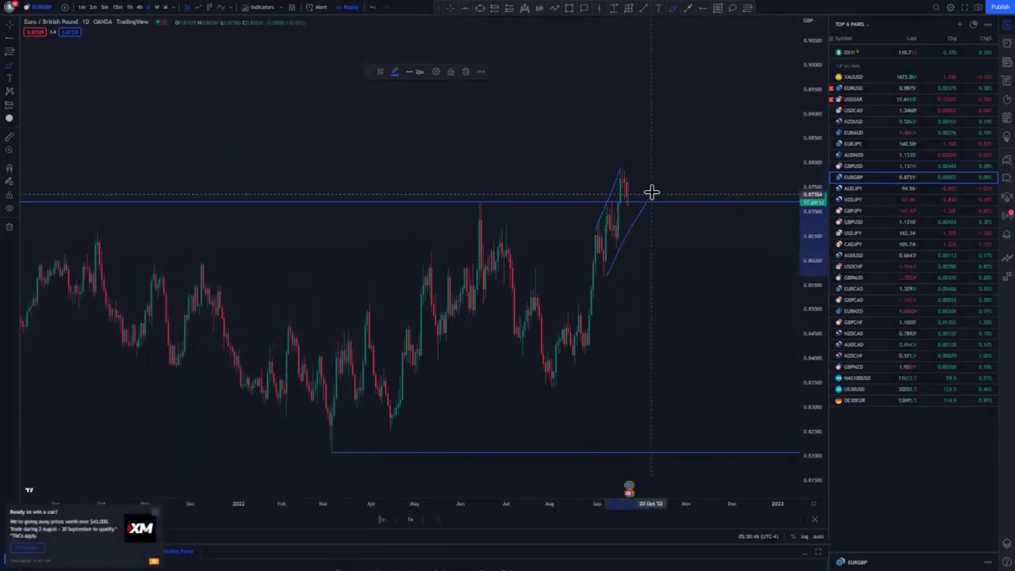
{"action": "scroll", "coordinate": [424, 362], "scroll_direction": "down", "scroll_amount": 2}
{"action": "scroll", "coordinate": [292, 215], "scroll_direction": "down", "scroll_amount": 3}
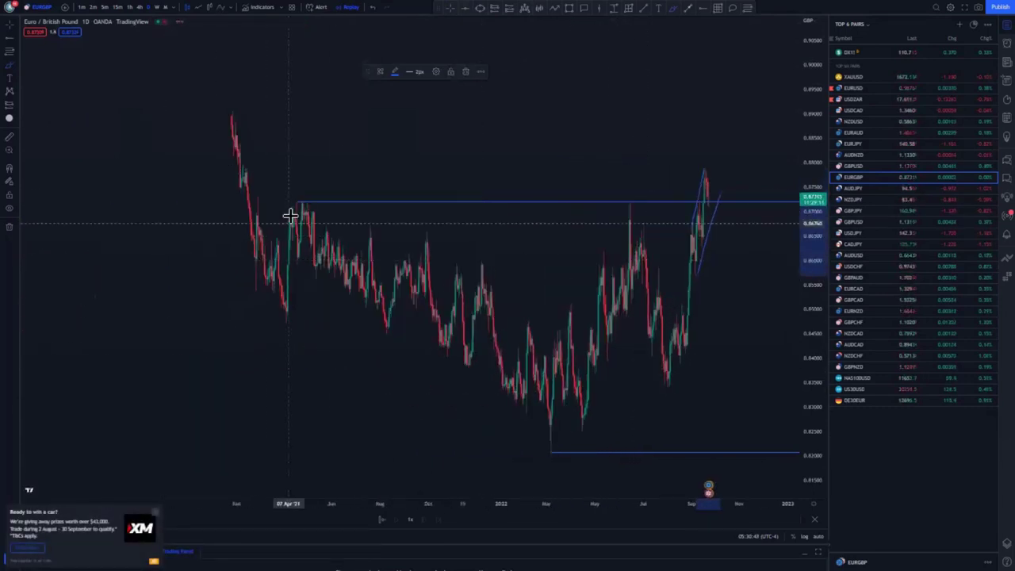
{"action": "left_click", "coordinate": [466, 72]}
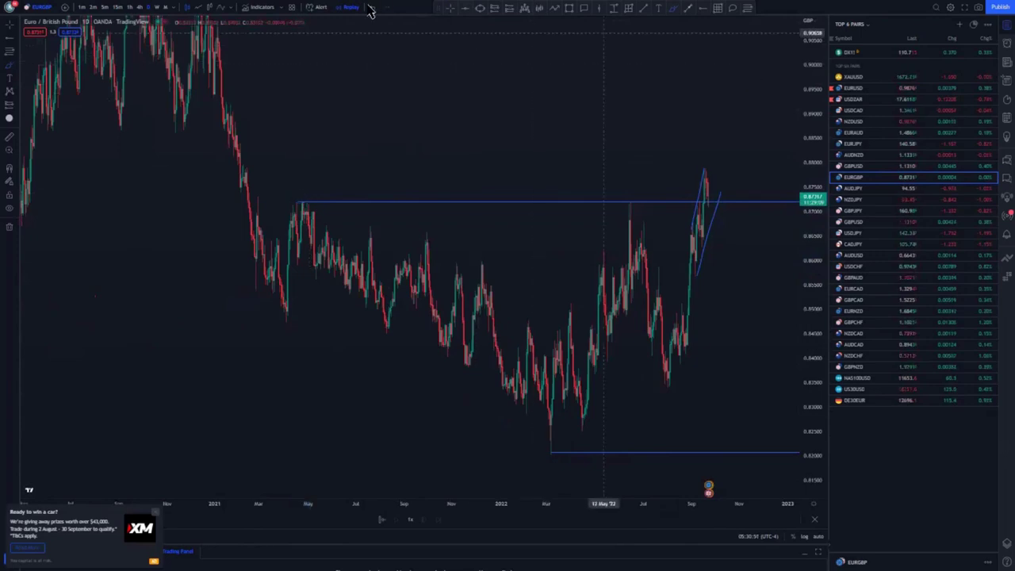
{"action": "left_click", "coordinate": [369, 9]}
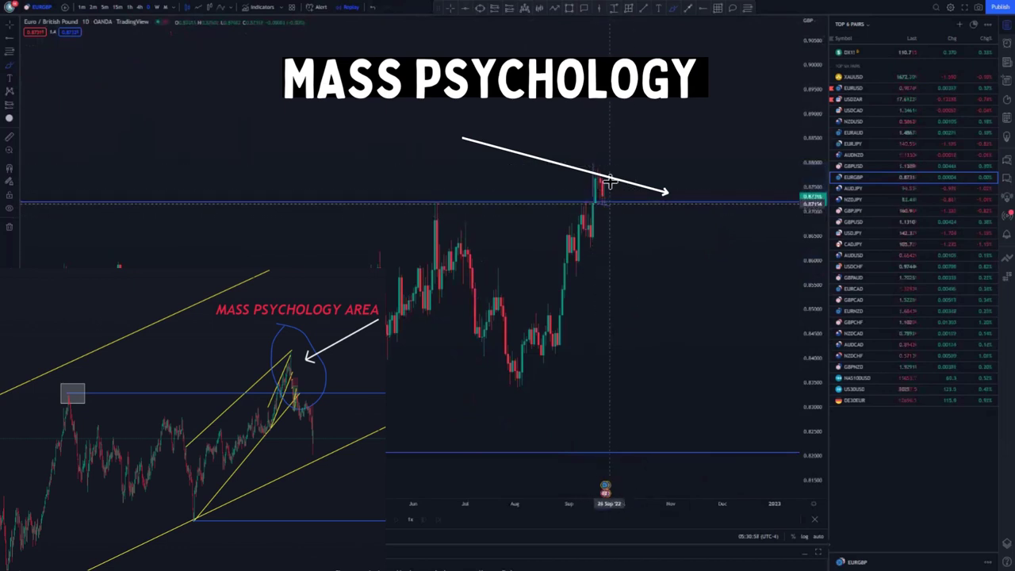
{"action": "left_click", "coordinate": [370, 9]}
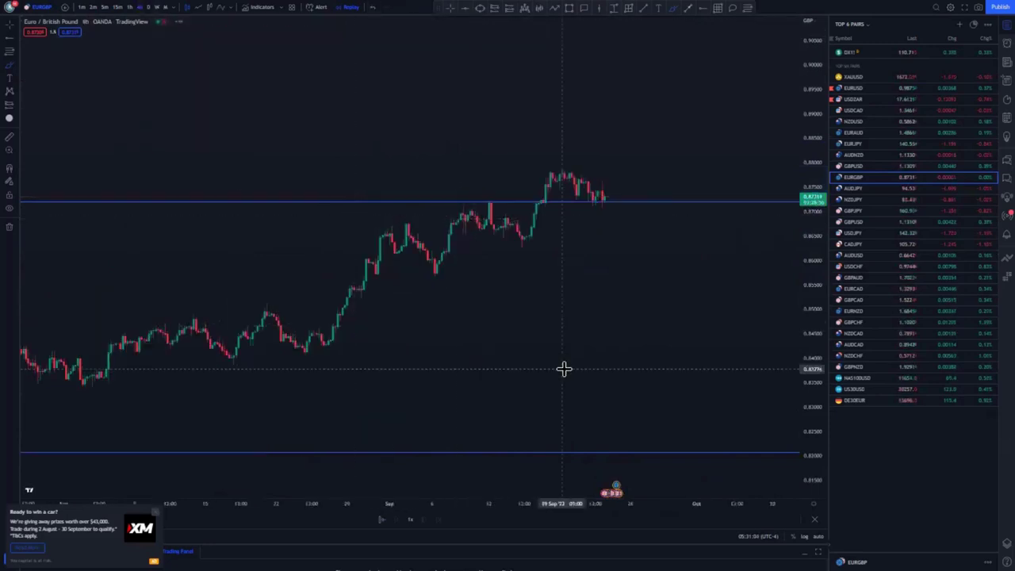
- Draw an ascending channel on the 4-hour EURGBP chart, with trend lines over the September highs and under the lows from about 0.857 to 0.870
{"action": "scroll", "coordinate": [564, 369], "scroll_direction": "down", "scroll_amount": 5}
{"action": "left_click", "coordinate": [640, 14]}
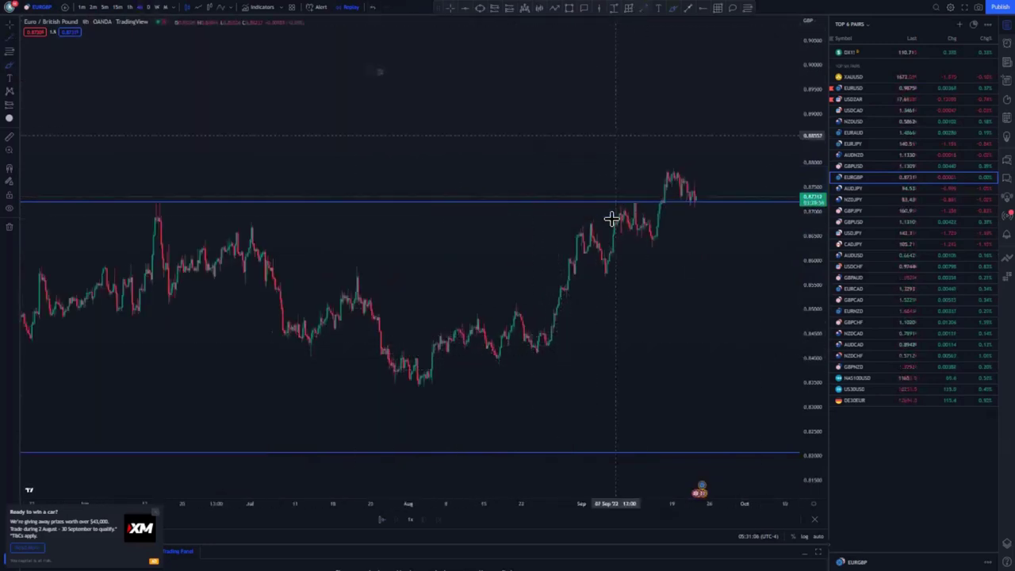
{"action": "left_click", "coordinate": [591, 225]}
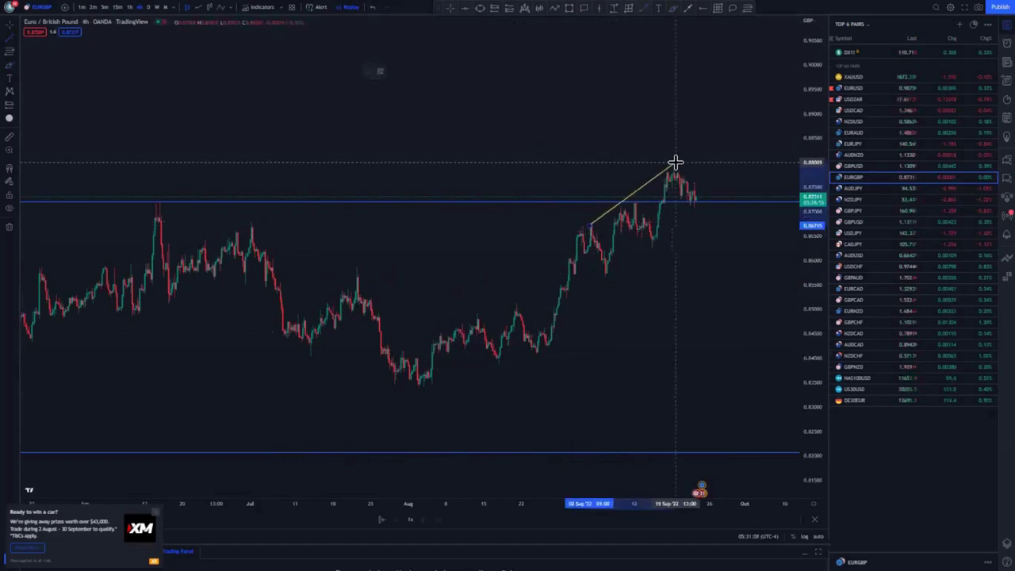
{"action": "left_click", "coordinate": [676, 163]}
{"action": "left_click_drag", "start_coordinate": [679, 262], "coordinate": [612, 283]}
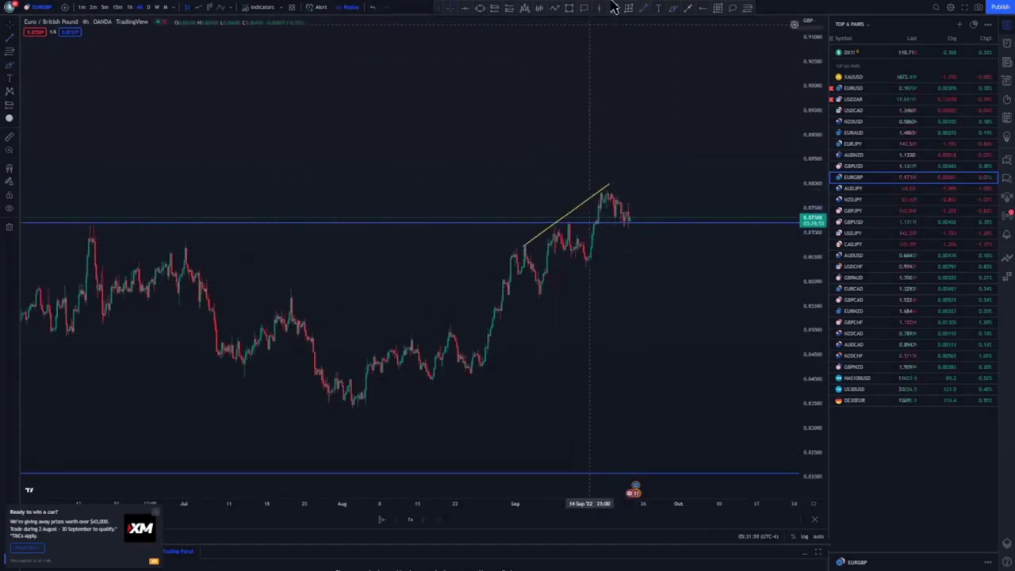
{"action": "left_click", "coordinate": [637, 229]}
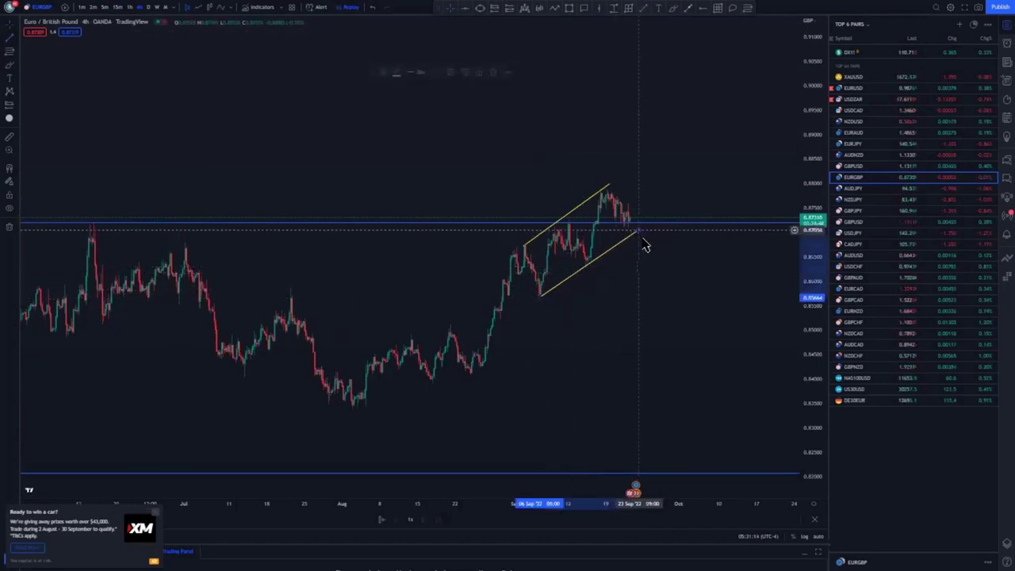
- Flatten the upper channel line to end at about 0.876, and place a horizontal ray at the channel's starting low, about 0.857
{"action": "left_click", "coordinate": [602, 198]}
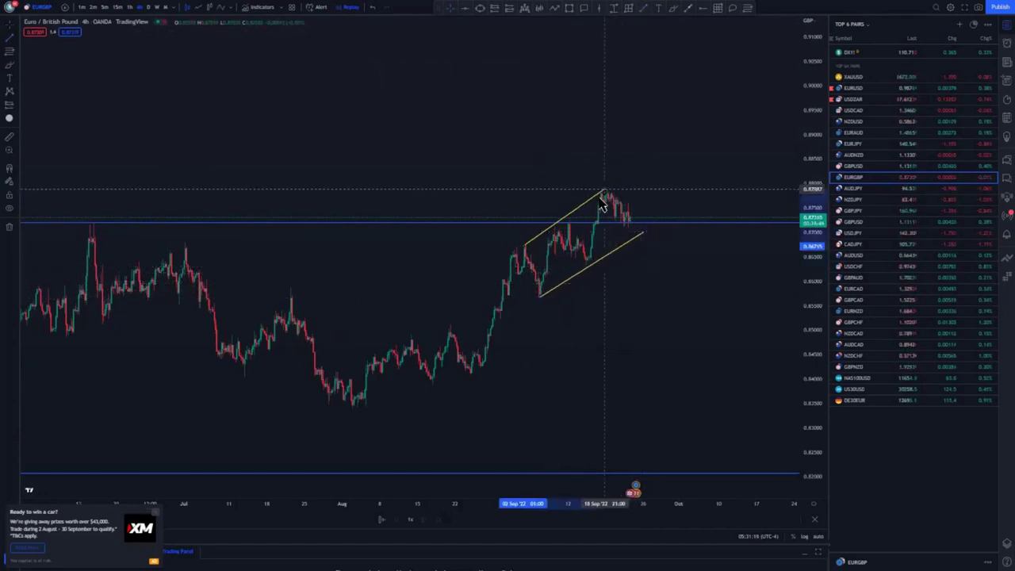
{"action": "left_click", "coordinate": [599, 205]}
{"action": "left_click", "coordinate": [630, 177]}
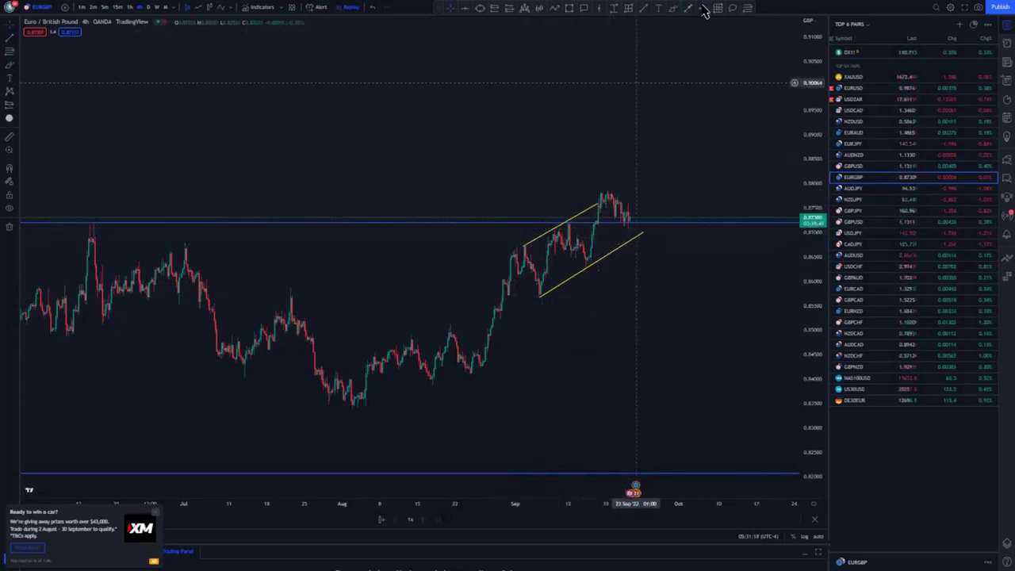
{"action": "left_click", "coordinate": [531, 298]}
- Switch EURGBP to the 1-hour timeframe and stretch the price scale to frame the ascending channel
{"action": "left_click_drag", "start_coordinate": [561, 314], "coordinate": [439, 336]}
{"action": "scroll", "coordinate": [440, 335], "scroll_direction": "down", "scroll_amount": 3}
{"action": "scroll", "coordinate": [441, 335], "scroll_direction": "down", "scroll_amount": 1}
{"action": "scroll", "coordinate": [337, 119], "scroll_direction": "down", "scroll_amount": 2}
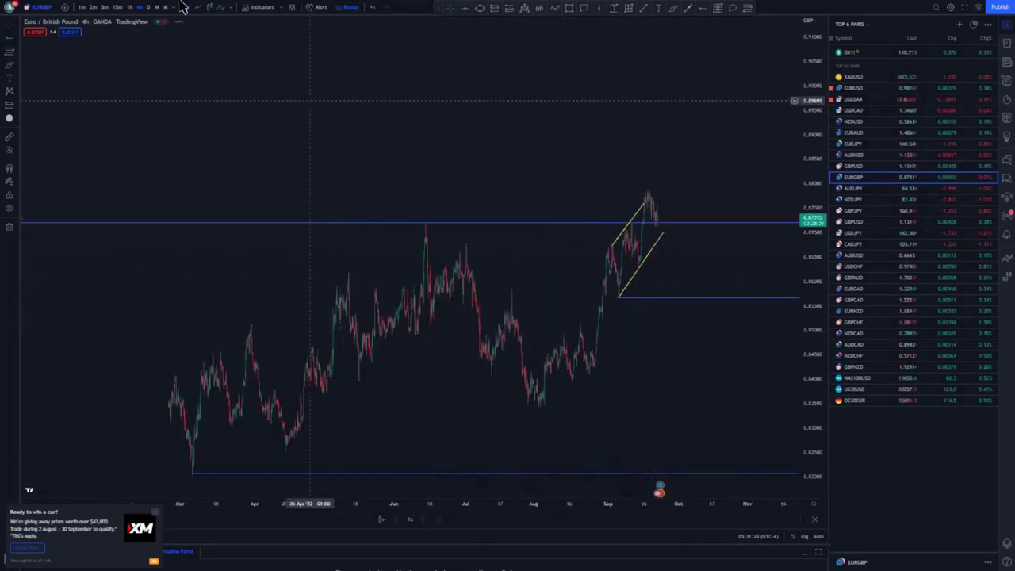
{"action": "left_click_drag", "start_coordinate": [808, 436], "coordinate": [797, 230]}
{"action": "left_click_drag", "start_coordinate": [656, 282], "coordinate": [650, 333]}
{"action": "scroll", "coordinate": [650, 340], "scroll_direction": "up", "scroll_amount": 5}
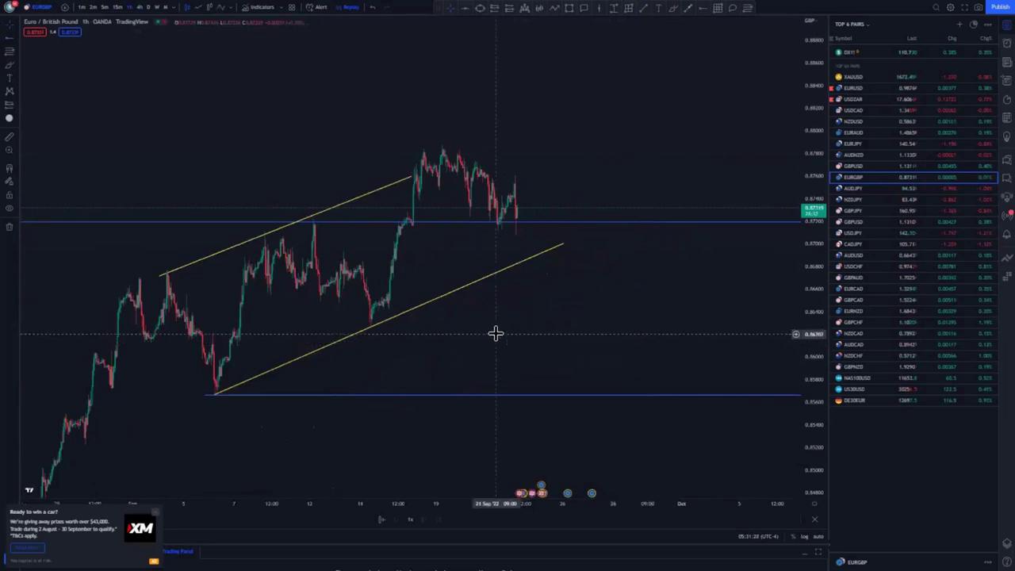
- Draw two descending trend lines around the latest pullback, the lower from about 0.874 and the upper from about 0.879
{"action": "left_click_drag", "start_coordinate": [497, 333], "coordinate": [626, 333]}
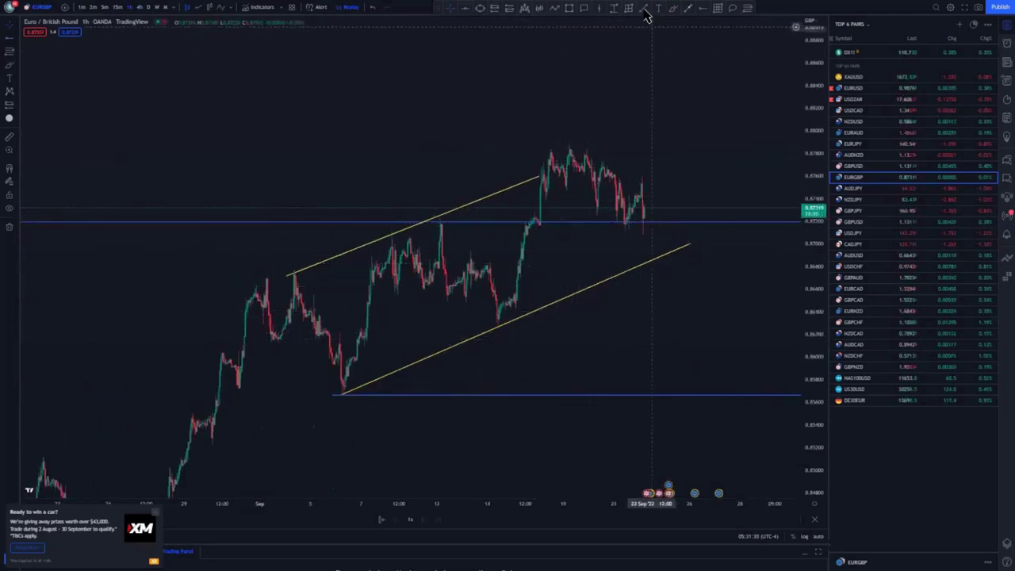
{"action": "left_click", "coordinate": [545, 201]}
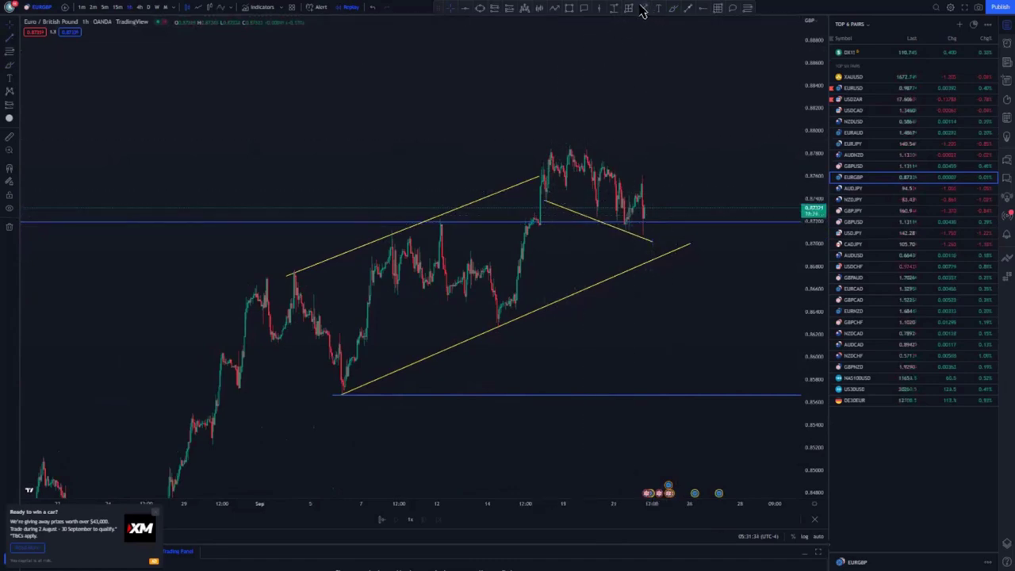
{"action": "left_click_drag", "start_coordinate": [564, 143], "coordinate": [666, 187]}
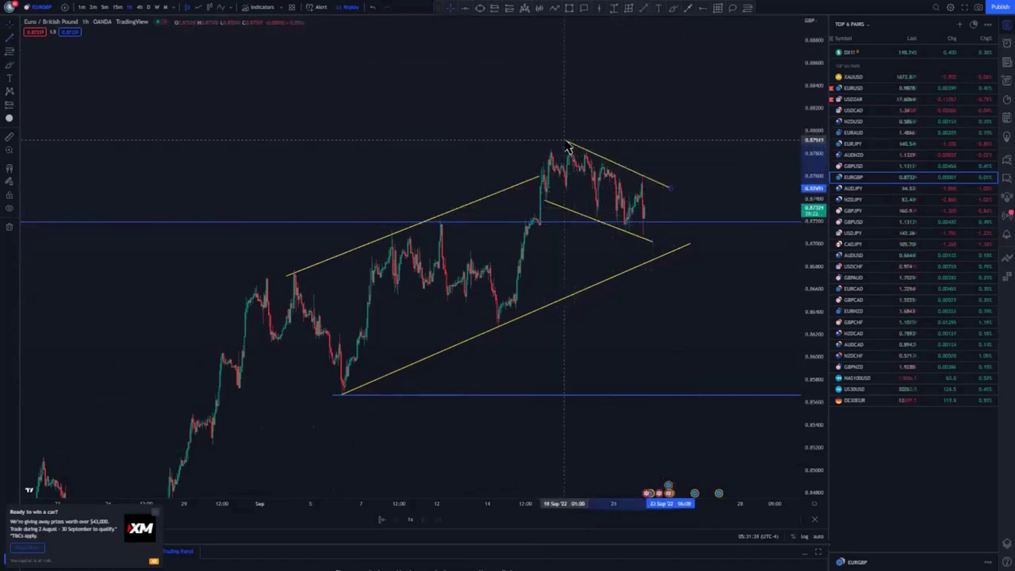
- Sketch a steep projected rise from the latest low up through the descending channel, and remove the sketch
{"action": "scroll", "coordinate": [627, 310], "scroll_direction": "up", "scroll_amount": 3}
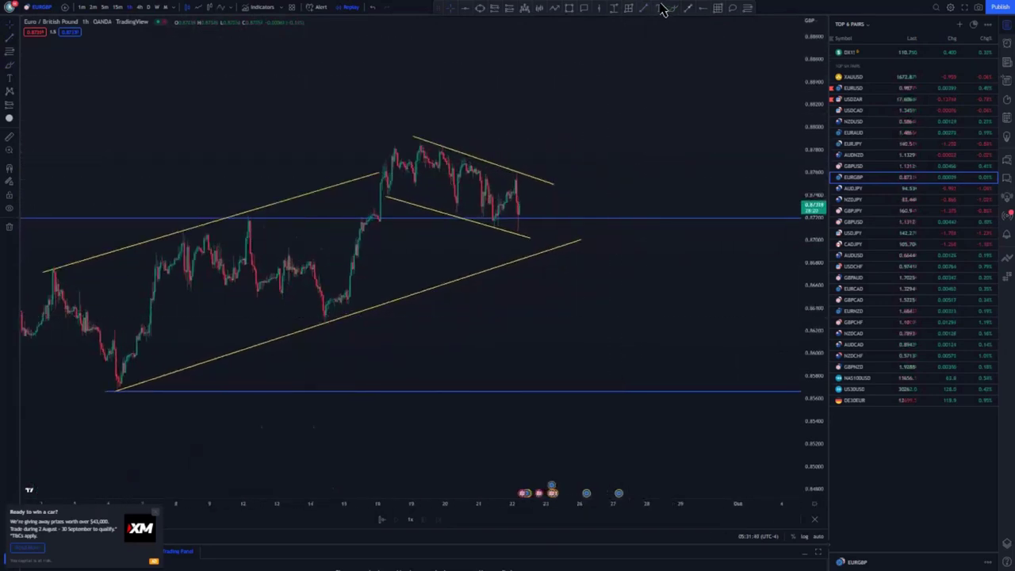
{"action": "left_click_drag", "start_coordinate": [524, 225], "coordinate": [576, 60]}
{"action": "left_click", "coordinate": [575, 66]}
{"action": "left_click", "coordinate": [500, 73]}
- Brush a projected price path upward from the descending channel's lower line at the latest low
{"action": "scroll", "coordinate": [536, 278], "scroll_direction": "up", "scroll_amount": 2}
{"action": "left_click_drag", "start_coordinate": [499, 271], "coordinate": [592, 237]}
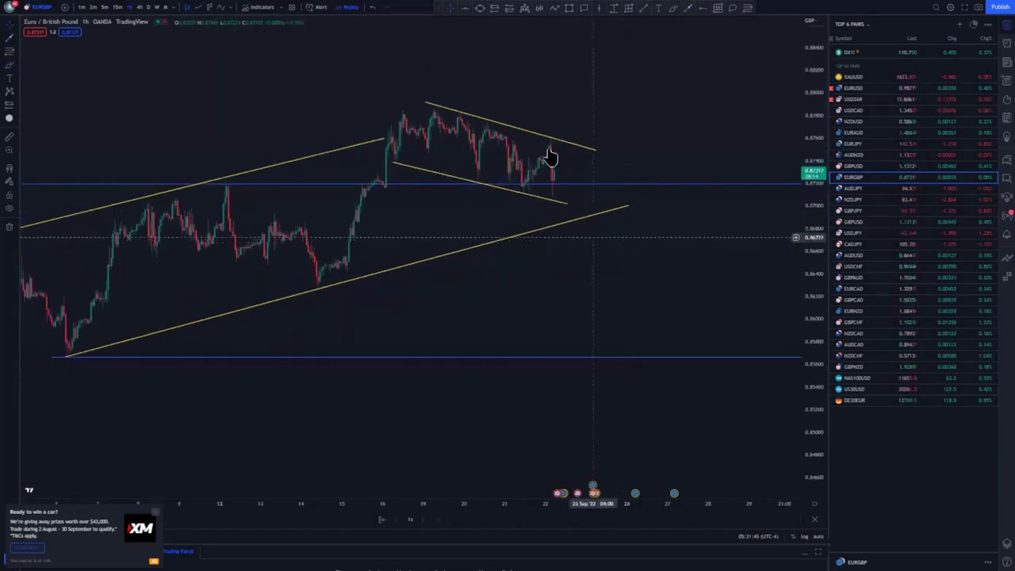
{"action": "left_click", "coordinate": [554, 200]}
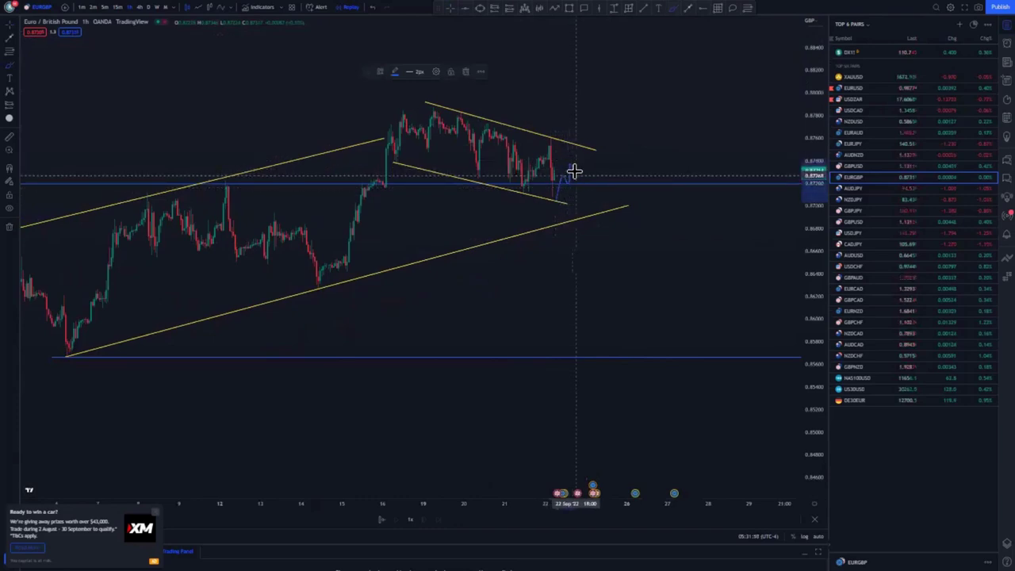